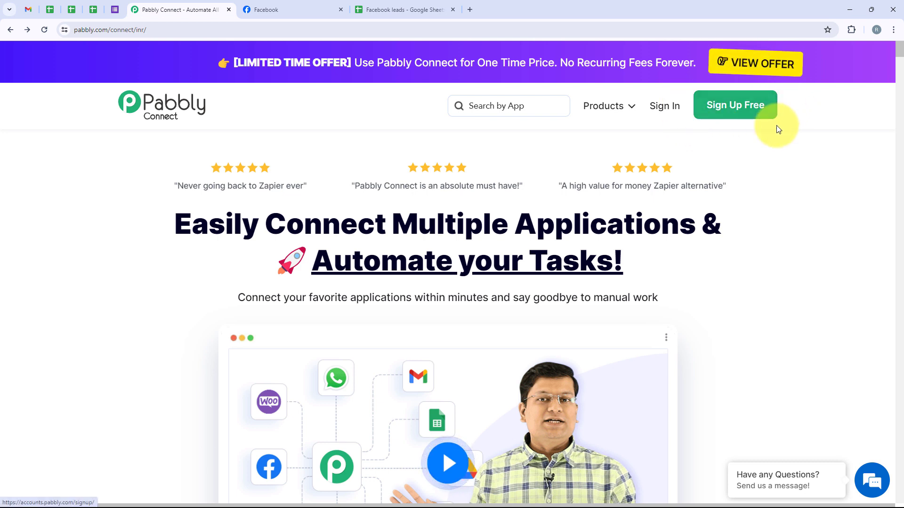
# Sign in and launch Pabbly Connect from the All Pabbly Apps page to reach its dashboard
pyautogui.click(665, 108)
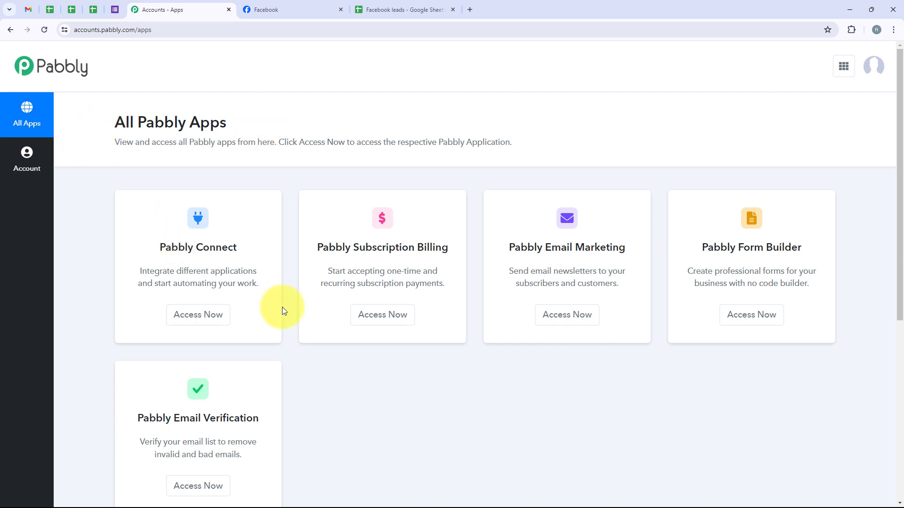
pyautogui.scroll(-1, 336, 425)
pyautogui.scroll(1, 335, 426)
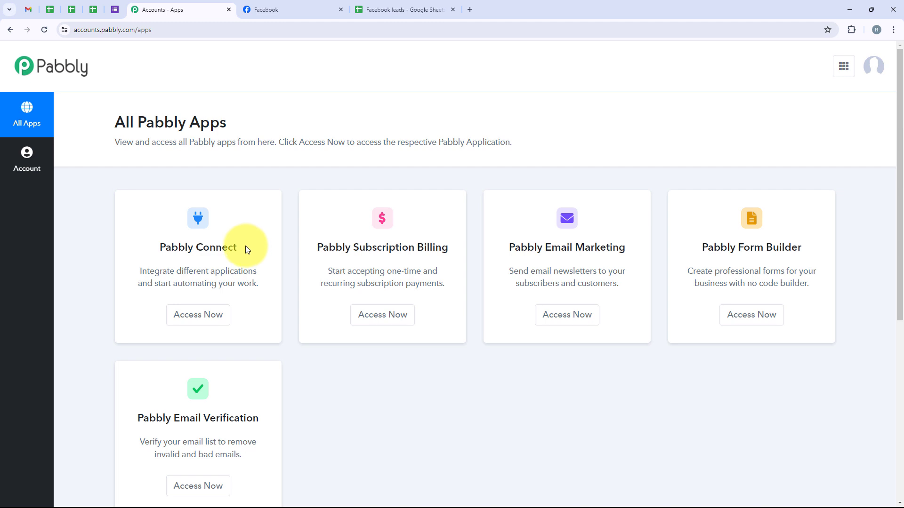
pyautogui.moveTo(247, 248); pyautogui.dragTo(149, 256)
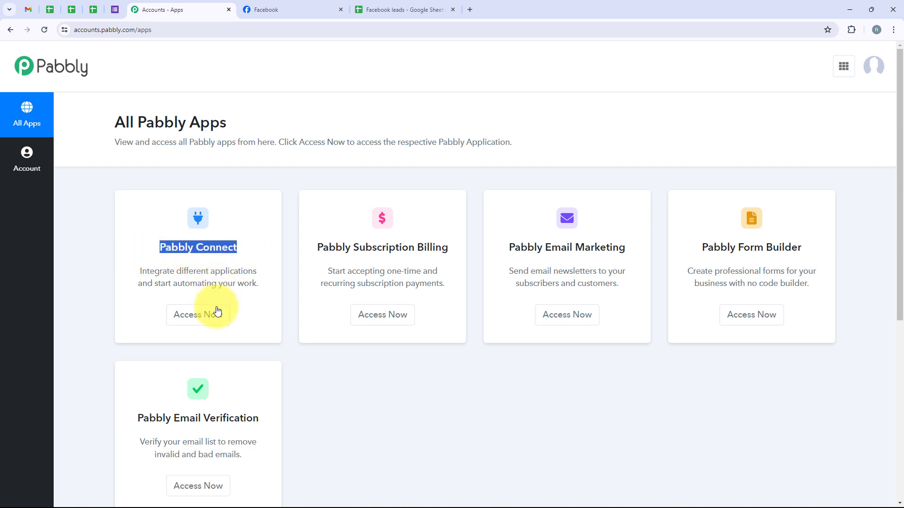
pyautogui.click(213, 323)
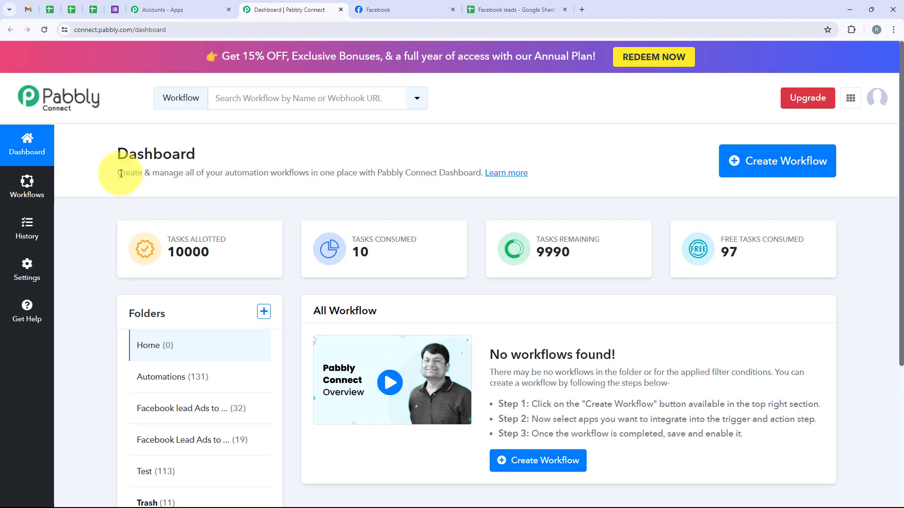
pyautogui.moveTo(116, 154); pyautogui.dragTo(199, 156)
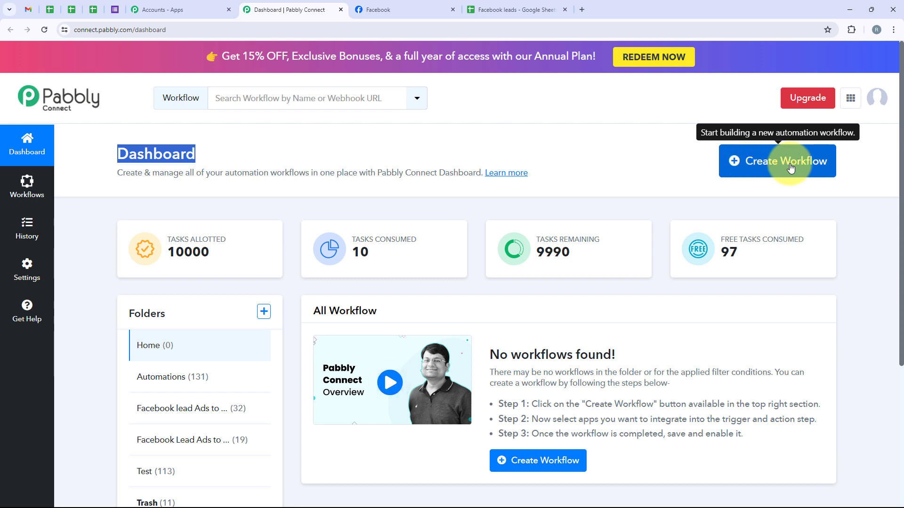
# Create the workflow 'How to Add Facebook Leads to Google Sheets for Mortgaged Leads' in the Facebook lead Ads to Google Sheets Automation folder
pyautogui.click(749, 168)
pyautogui.moveTo(379, 225); pyautogui.dragTo(229, 227)
pyautogui.moveTo(375, 282); pyautogui.dragTo(323, 283)
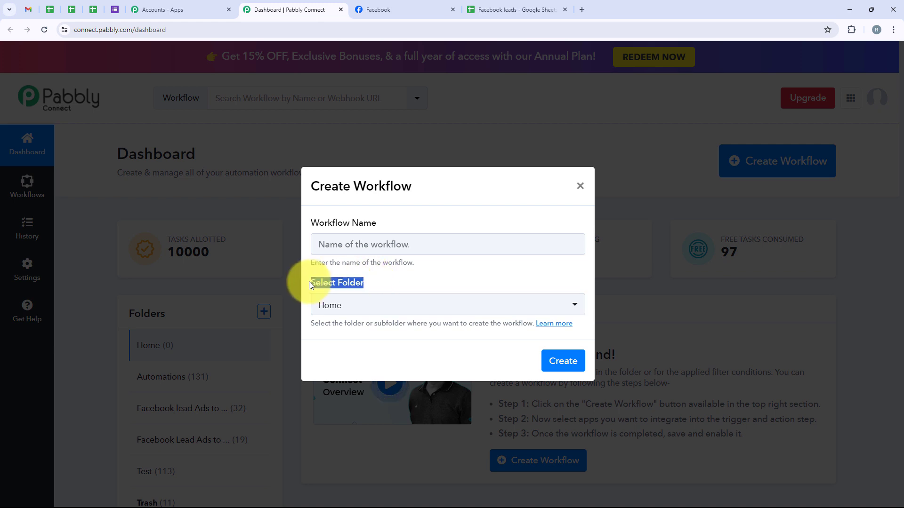
pyautogui.click(347, 306)
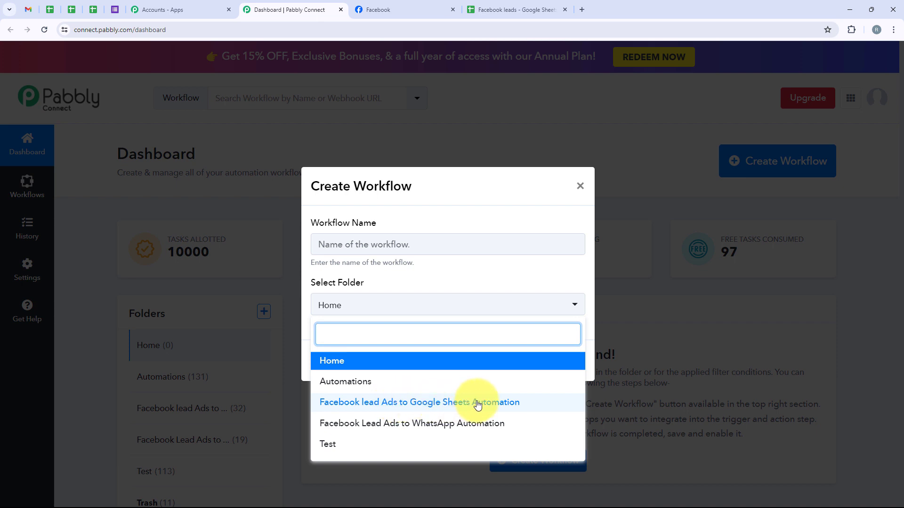
pyautogui.click(510, 408)
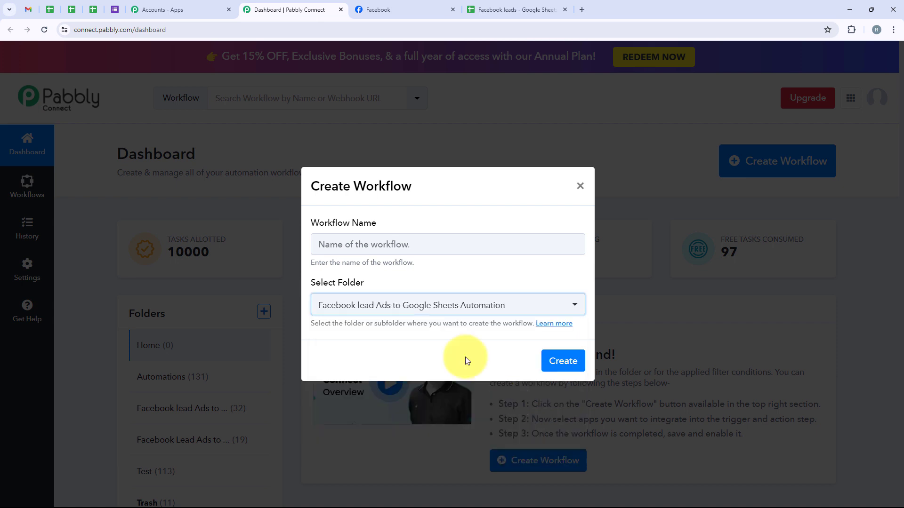
pyautogui.click(352, 245)
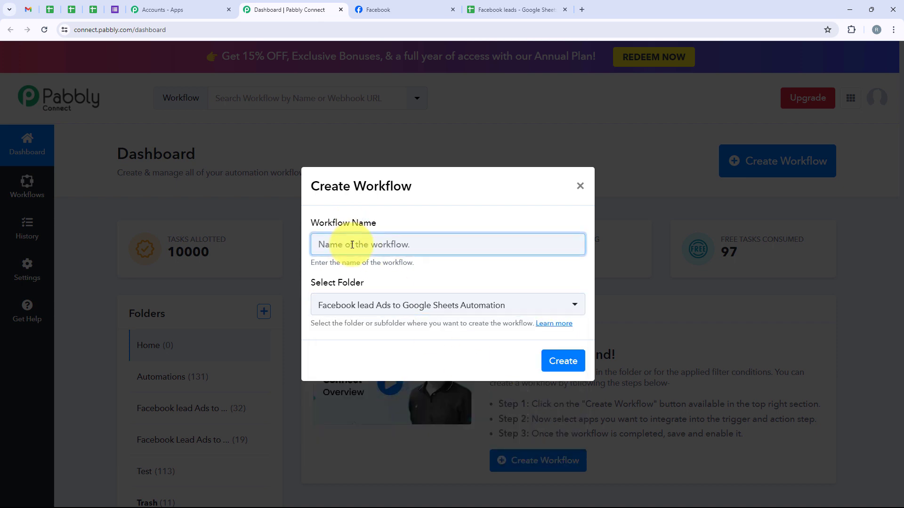
pyautogui.hotkey('ctrl', 'v')
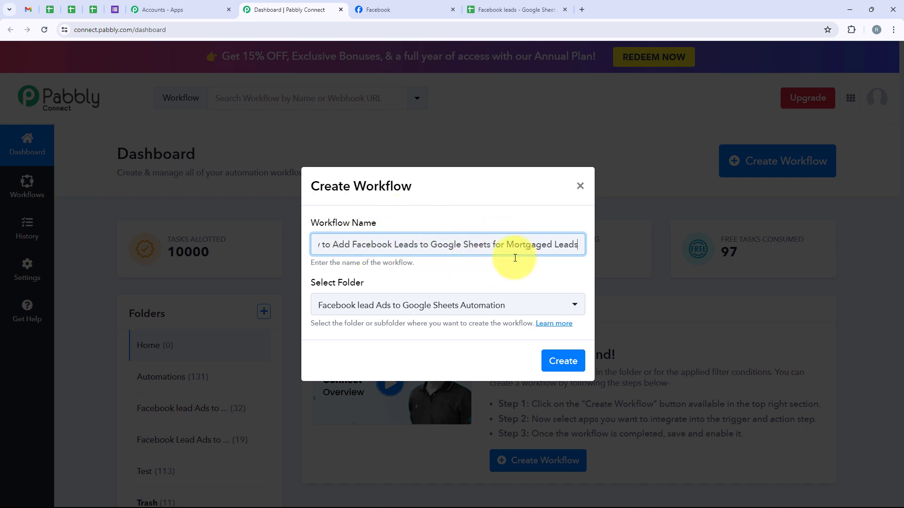
pyautogui.click(564, 368)
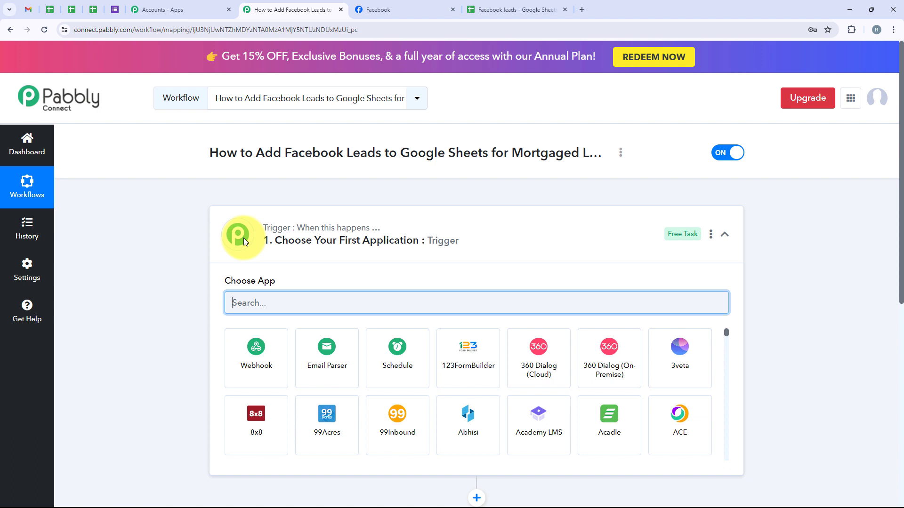
# Search 'Facebook L' in Choose App and pick Facebook Lead Ads as the trigger app
pyautogui.click(488, 243)
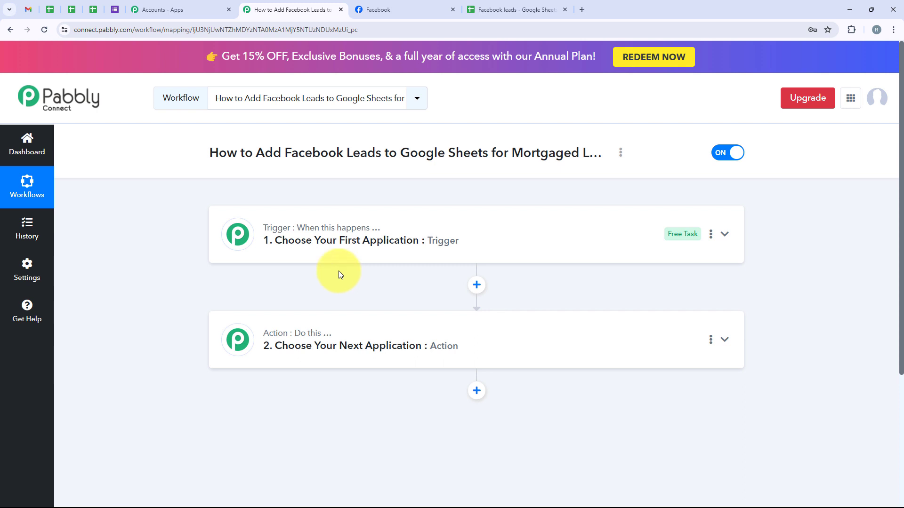
pyautogui.click(336, 258)
pyautogui.click(274, 304)
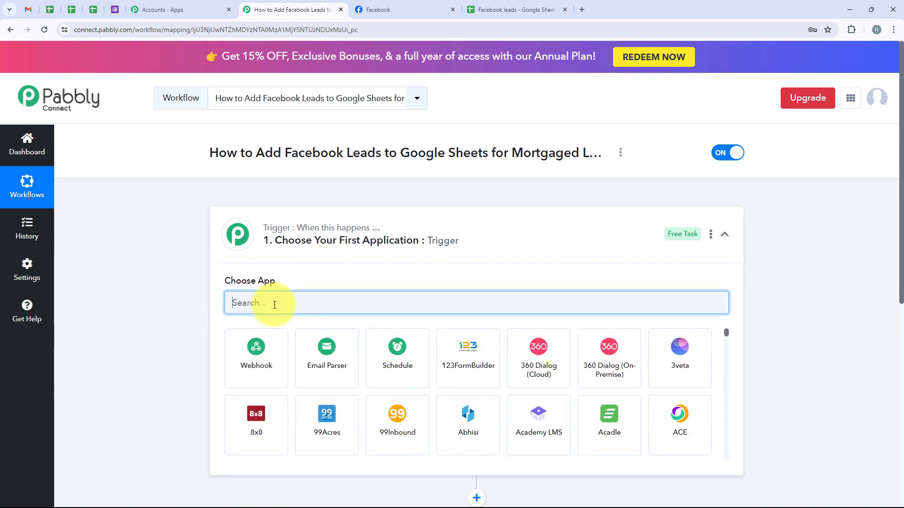
pyautogui.write('Facebook')
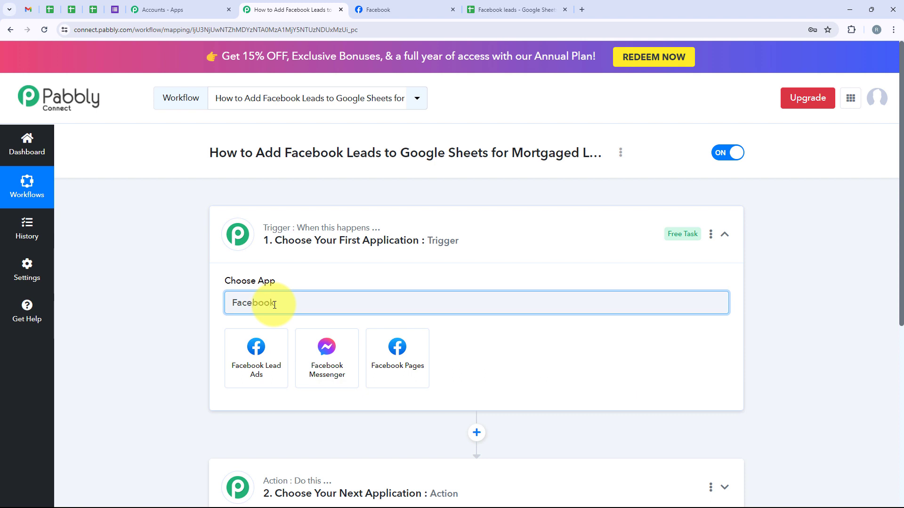
pyautogui.write(' Lead Ads')
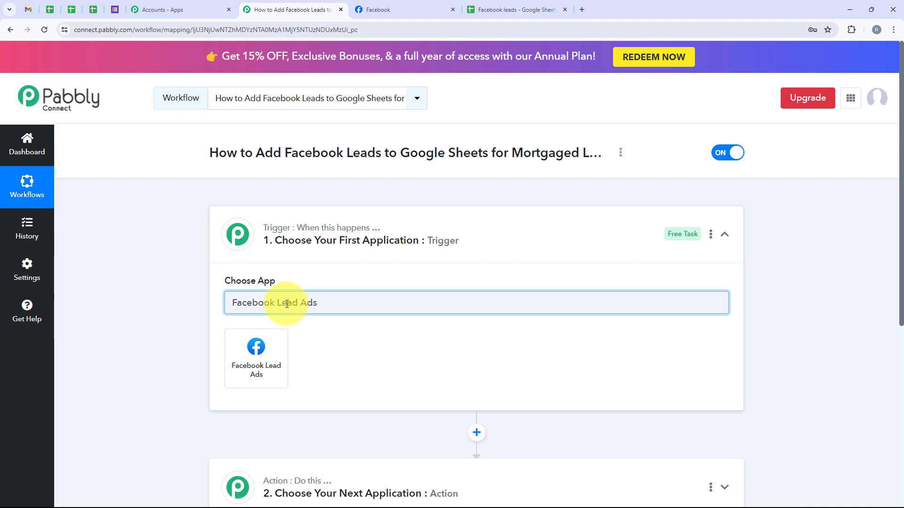
pyautogui.moveTo(321, 308); pyautogui.dragTo(221, 314)
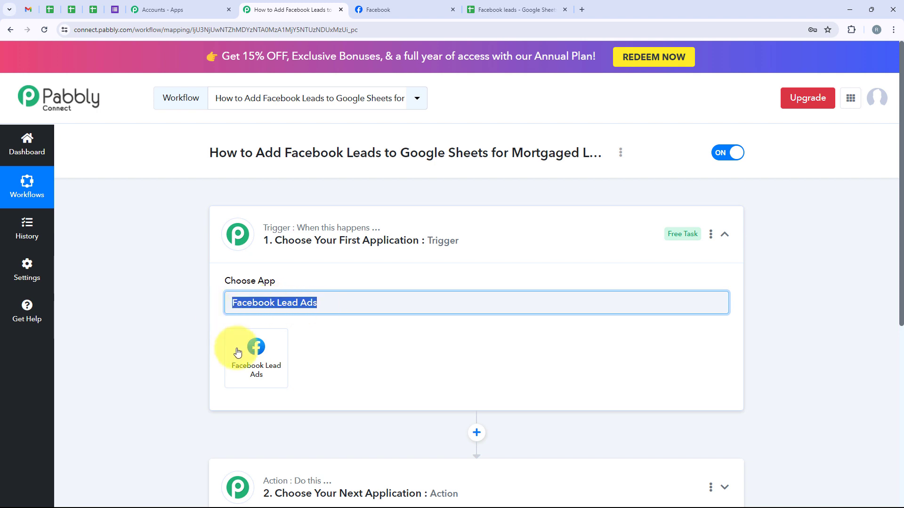
pyautogui.click(238, 353)
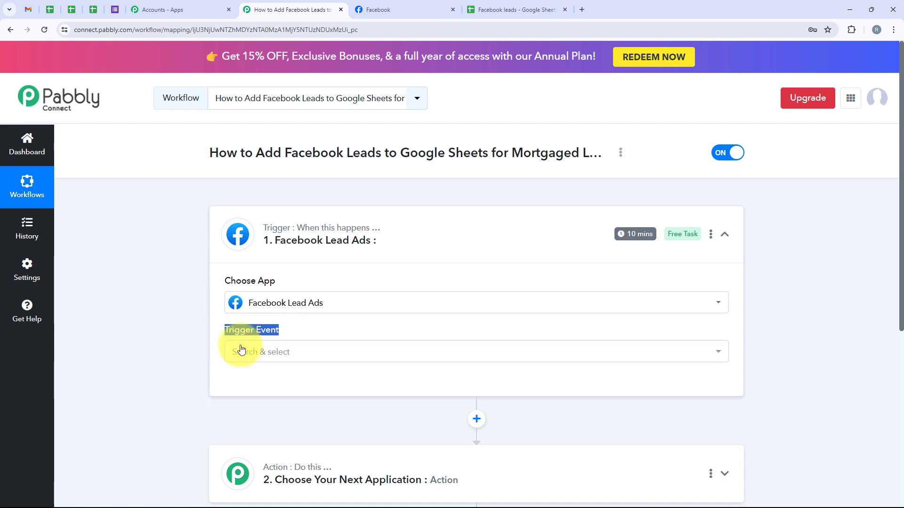
# Set the trigger event to New Lead (Instant) and add a new Facebook Lead Ads connection
pyautogui.click(241, 349)
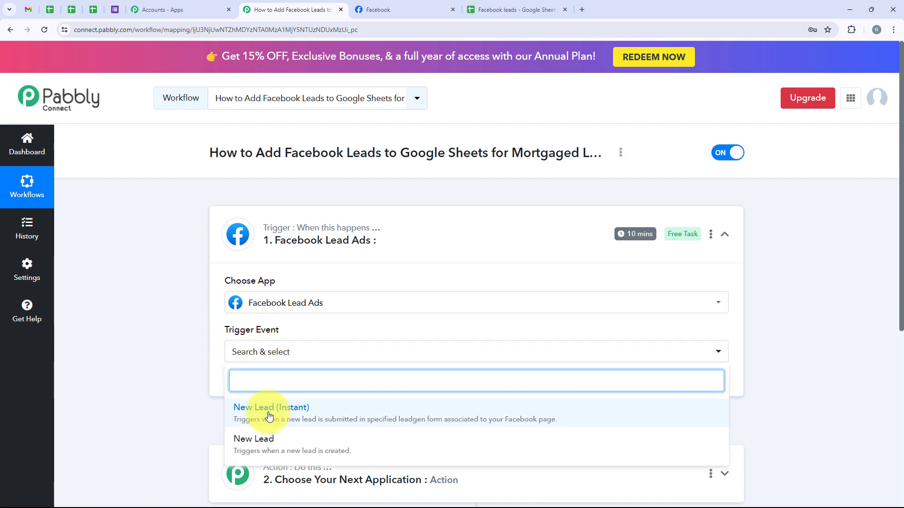
pyautogui.click(268, 417)
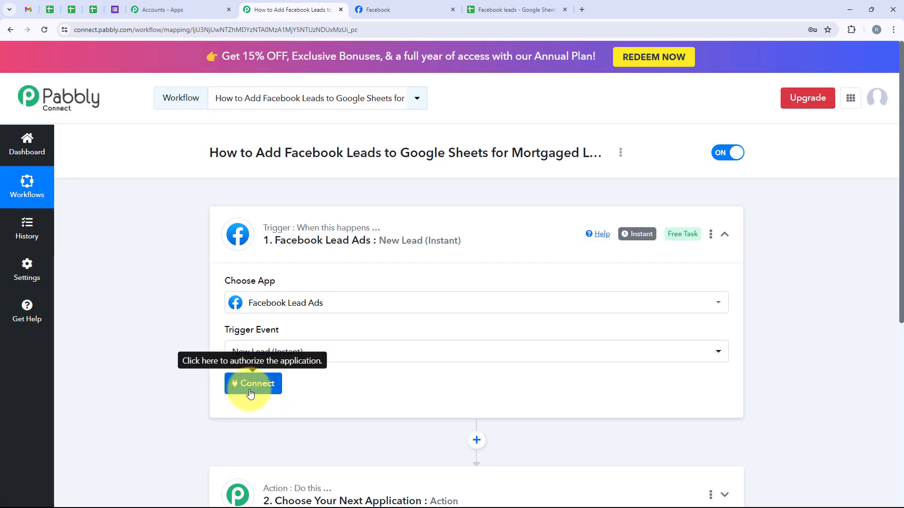
pyautogui.click(250, 393)
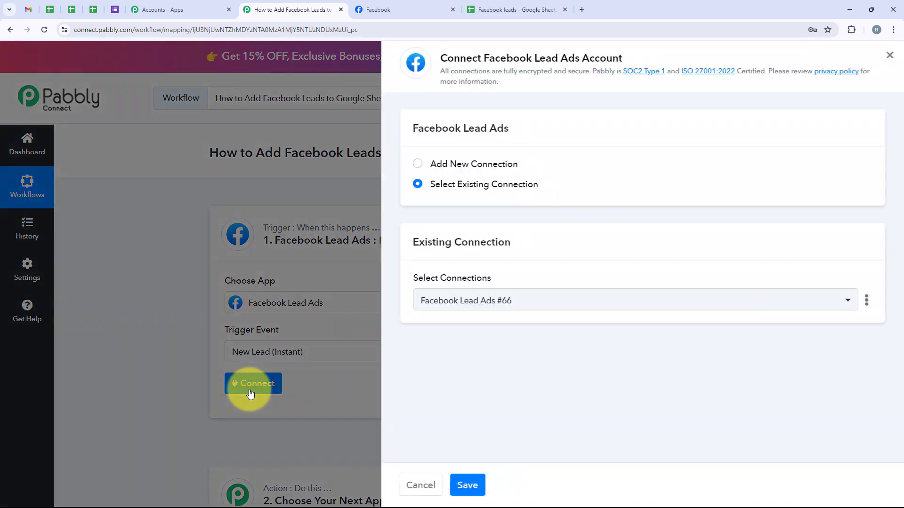
pyautogui.moveTo(521, 166); pyautogui.dragTo(429, 164)
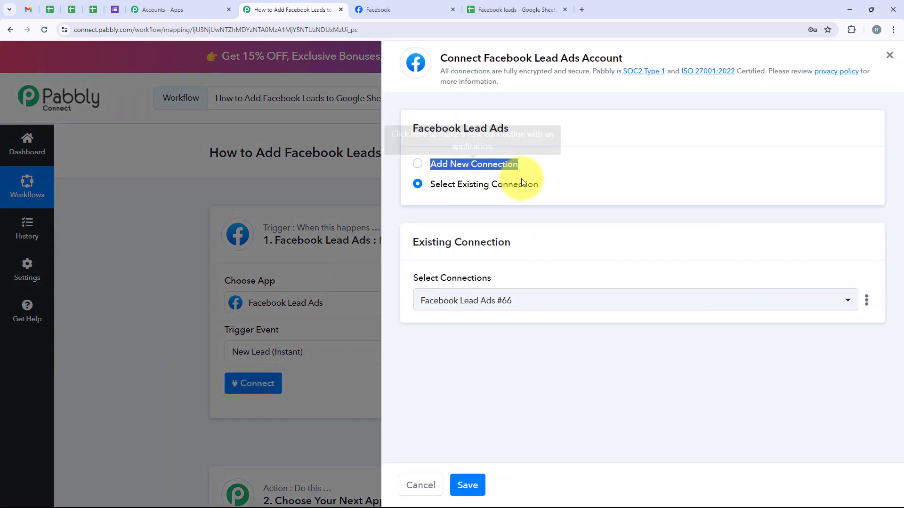
pyautogui.click(552, 180)
pyautogui.moveTo(554, 182); pyautogui.dragTo(435, 185)
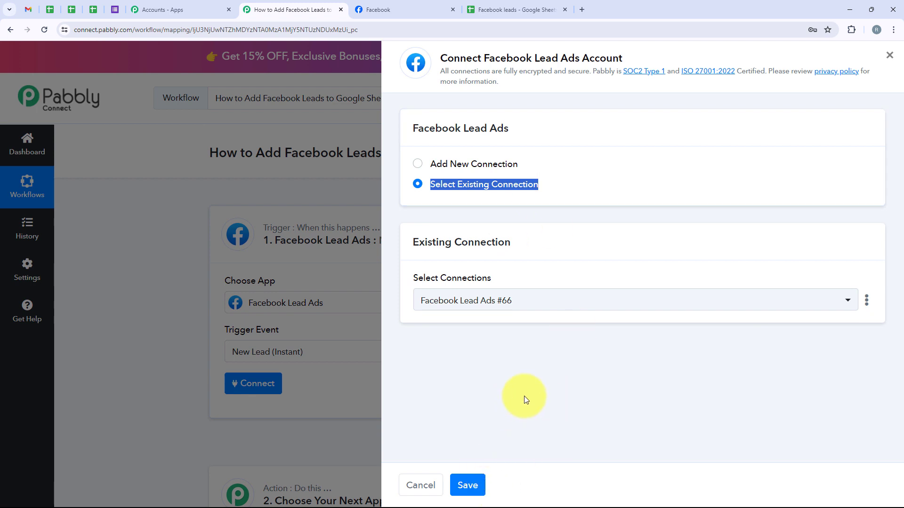
pyautogui.click(569, 186)
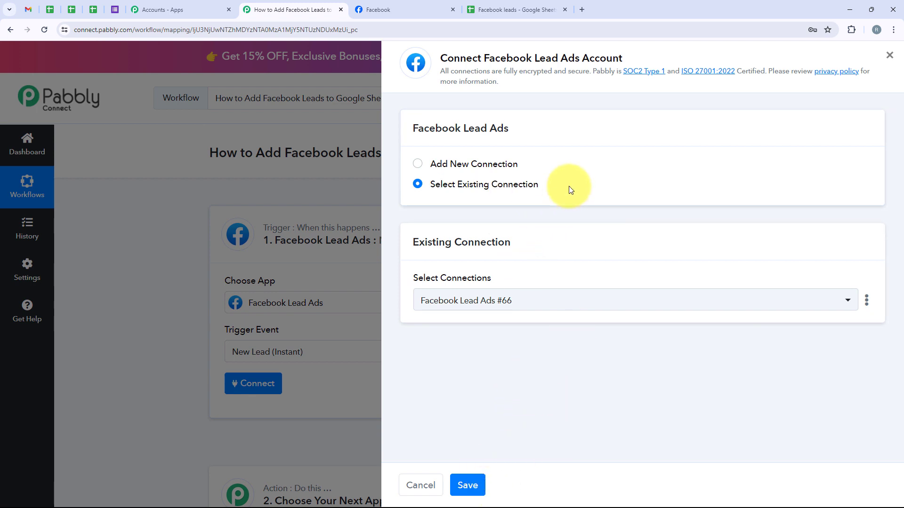
pyautogui.click(438, 168)
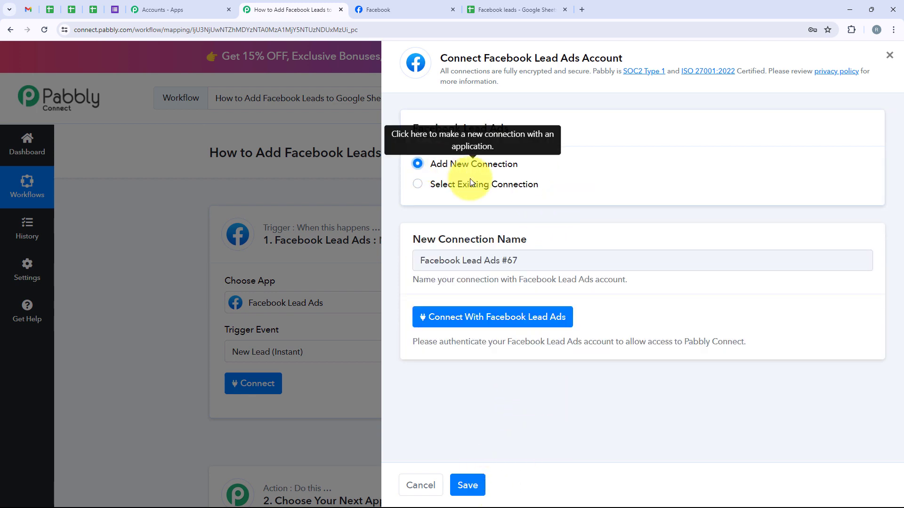
pyautogui.click(541, 325)
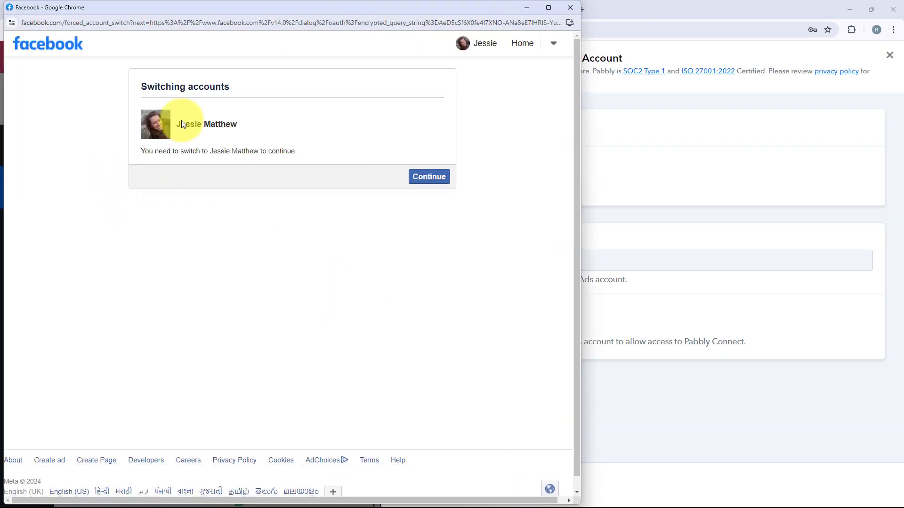
pyautogui.click(435, 187)
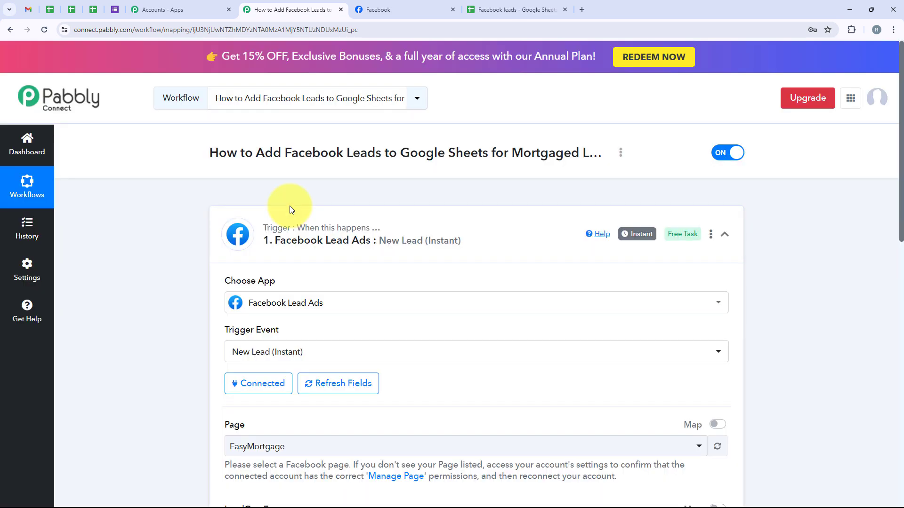
# Select the EasyMortgage page in the trigger's Page setting
pyautogui.scroll(-2, 289, 206)
pyautogui.scroll(-2, 242, 262)
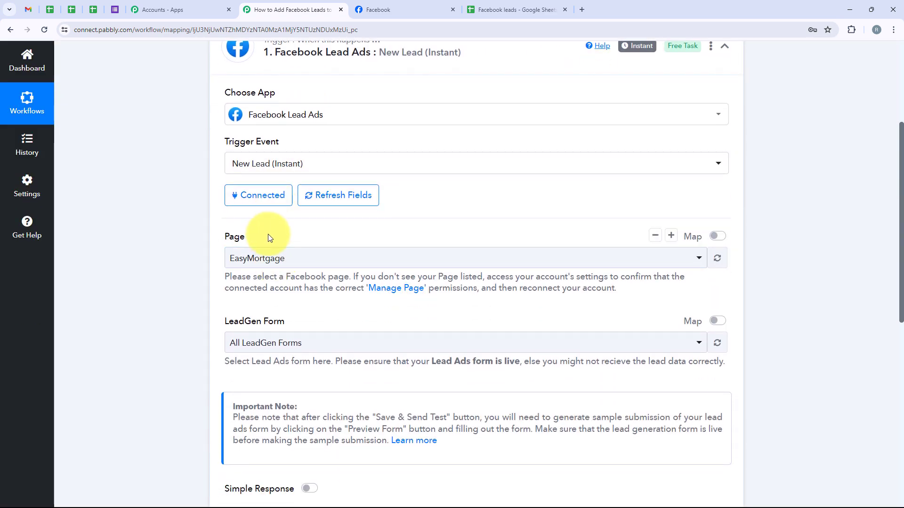
pyautogui.moveTo(269, 236); pyautogui.dragTo(217, 242)
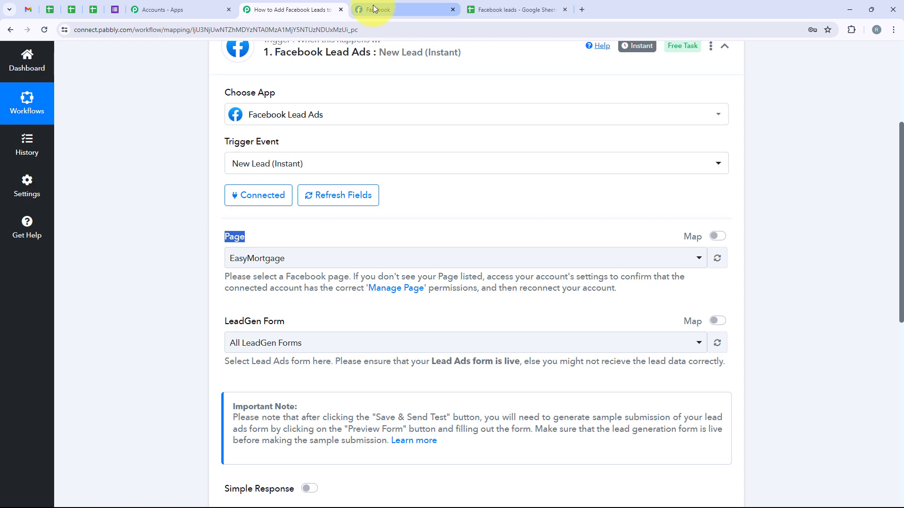
pyautogui.click(385, 10)
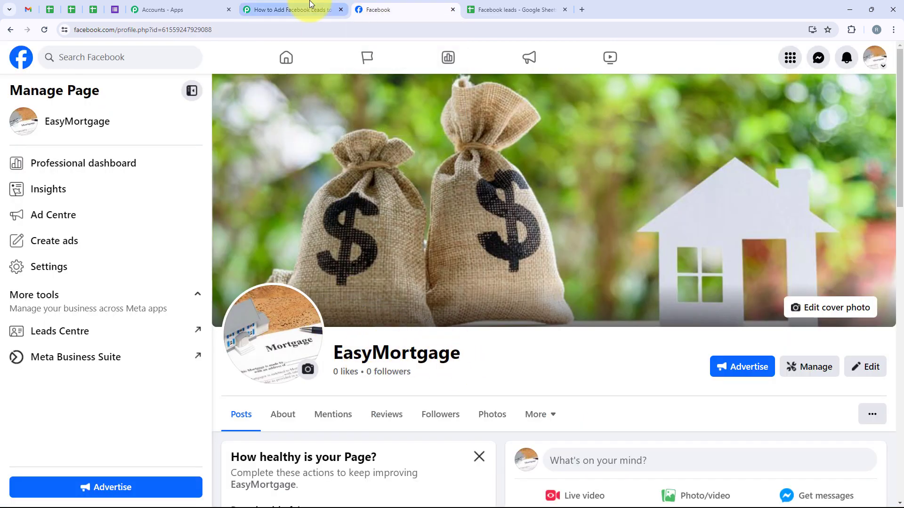
pyautogui.click(294, 9)
pyautogui.click(278, 262)
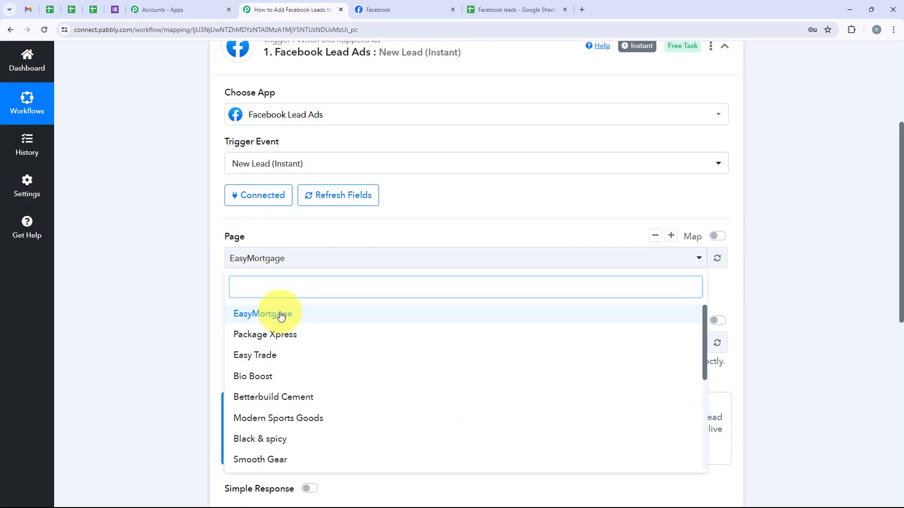
pyautogui.click(271, 314)
# Choose Lead Contact Form as the LeadGen Form
pyautogui.scroll(-1, 281, 312)
pyautogui.moveTo(219, 279); pyautogui.dragTo(342, 302)
pyautogui.click(343, 302)
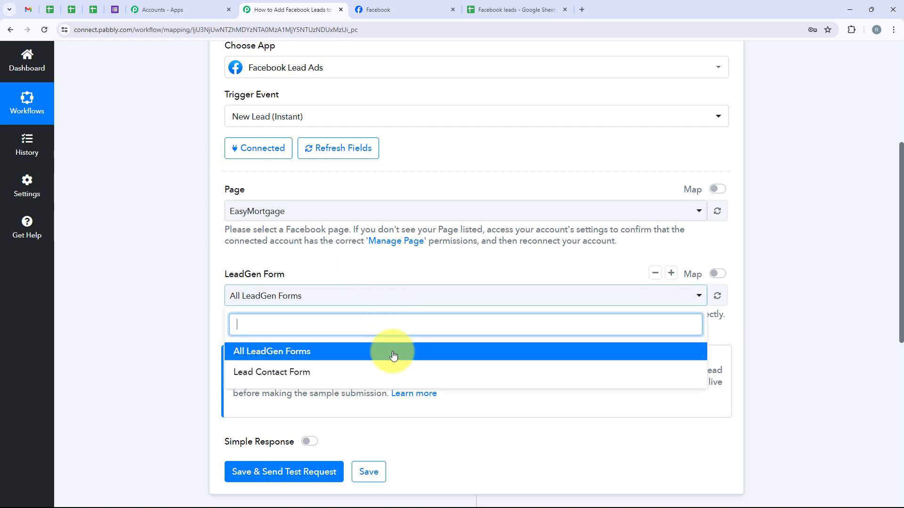
pyautogui.click(332, 373)
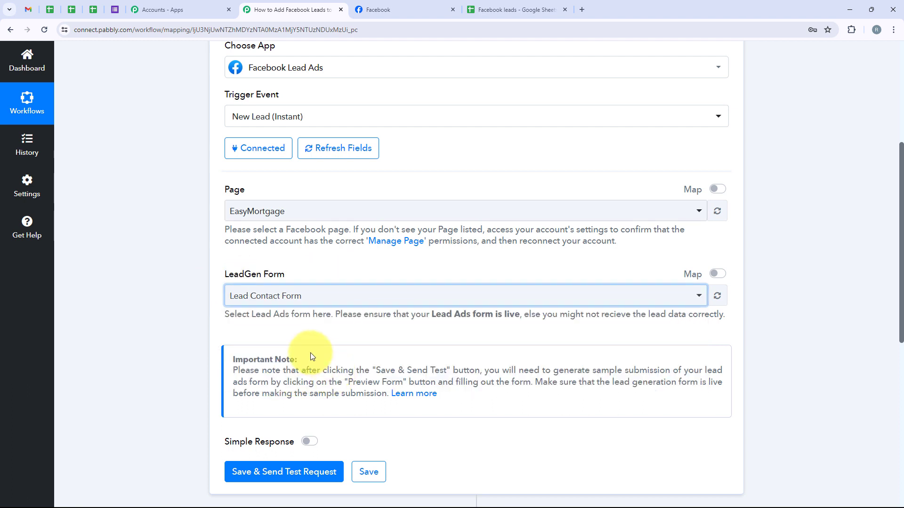
pyautogui.click(317, 298)
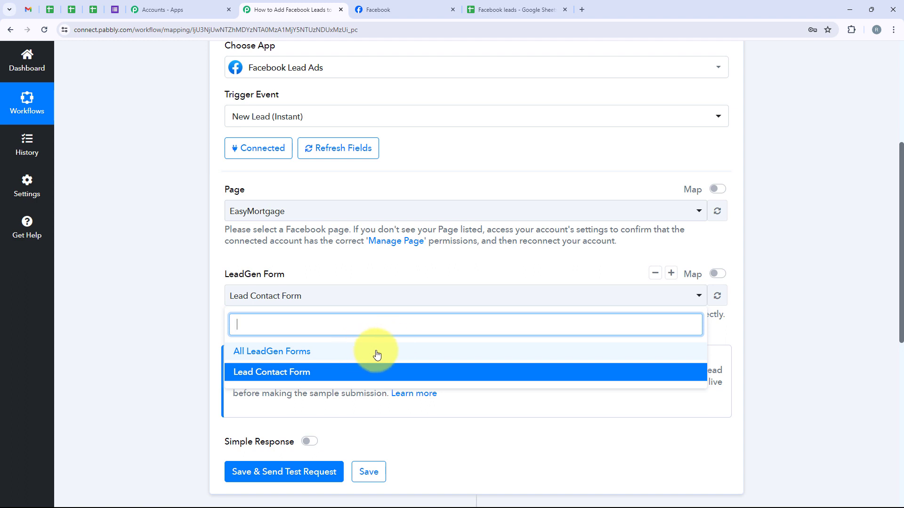
pyautogui.click(345, 373)
# Save the trigger and send a test request to await the webhook response
pyautogui.scroll(-2, 259, 416)
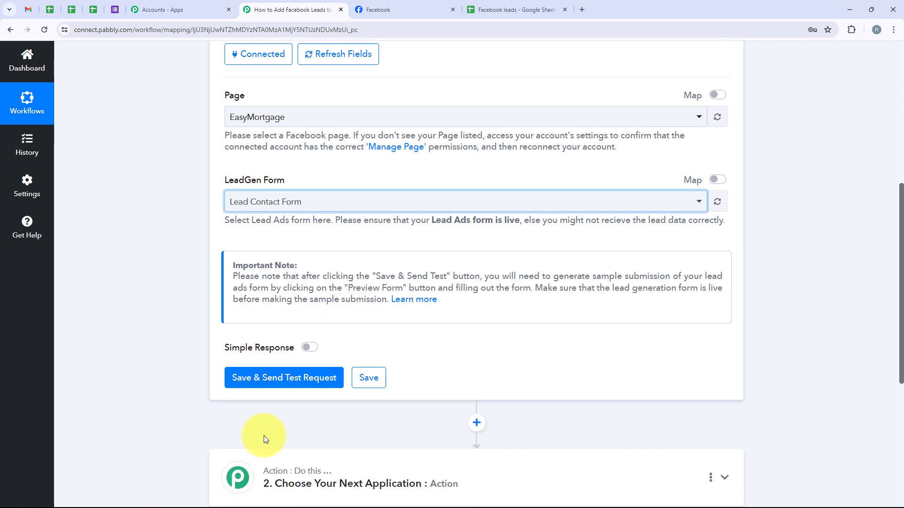
pyautogui.click(281, 380)
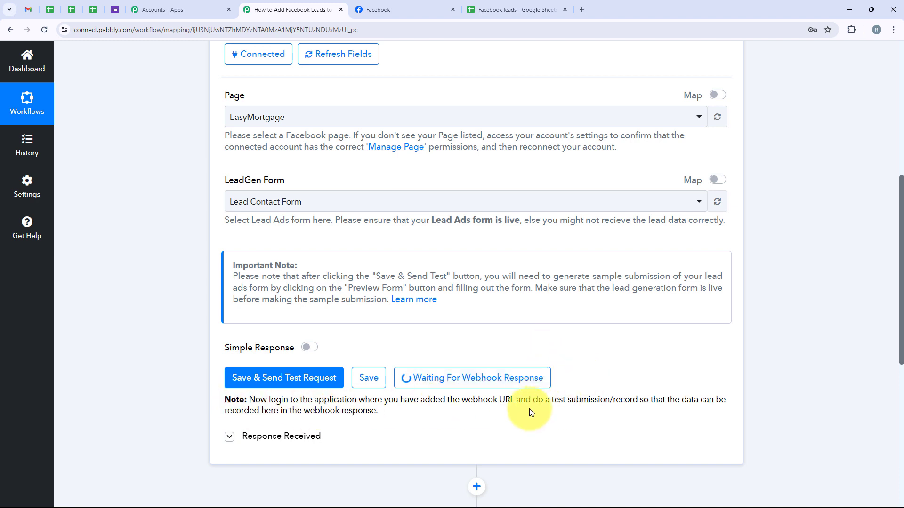
pyautogui.moveTo(535, 404); pyautogui.dragTo(630, 379)
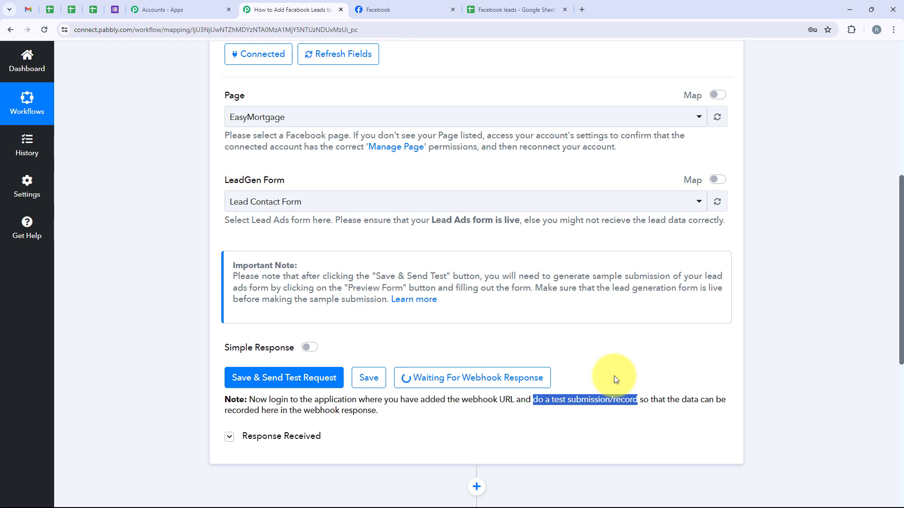
pyautogui.click(614, 377)
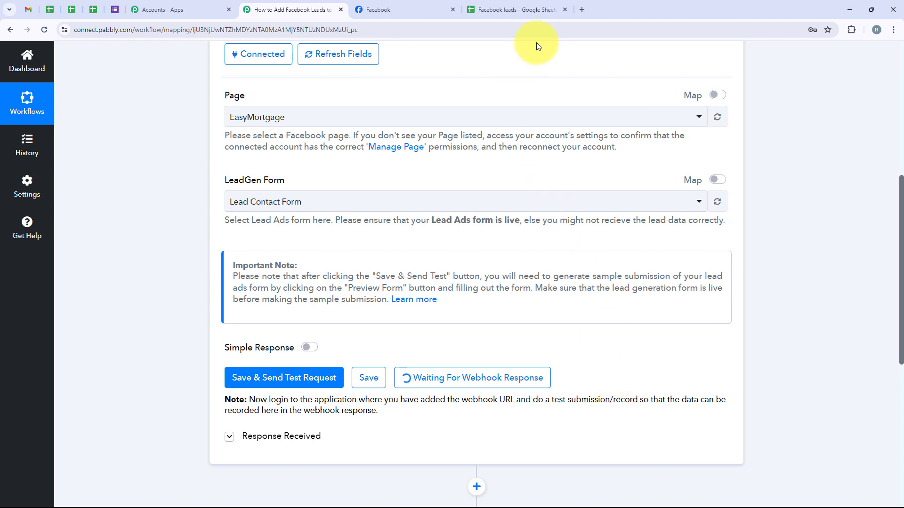
pyautogui.click(581, 9)
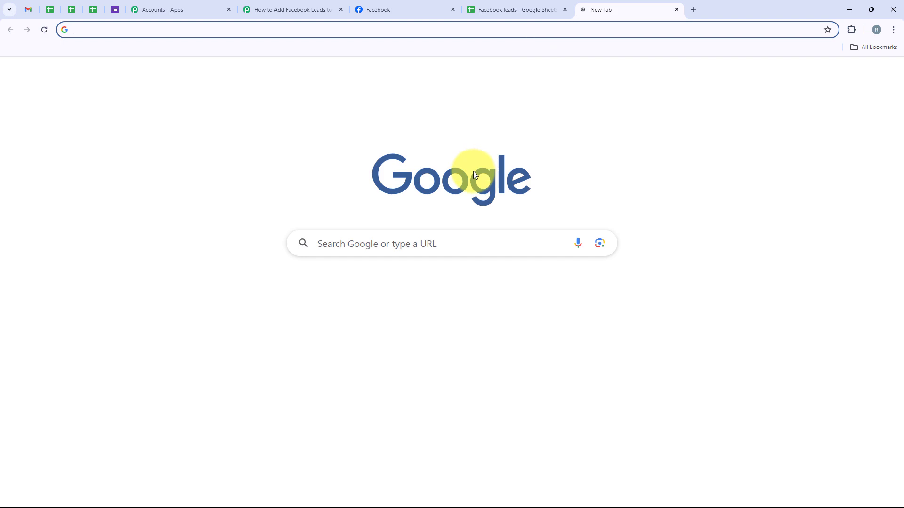
# Search for Meta for Developers and go to its Lead Ads Testing Tool under More > Tools
pyautogui.click(417, 252)
pyautogui.write('Meta for developers')
pyautogui.press('Return')
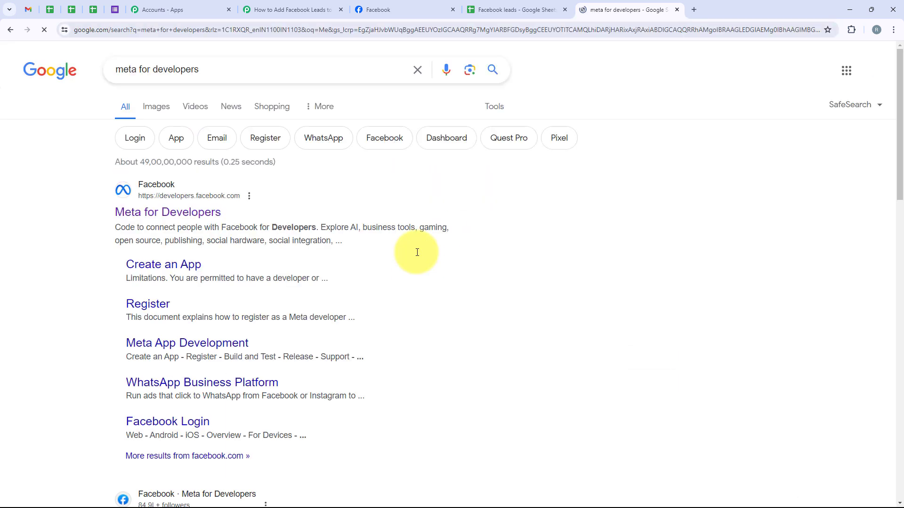
pyautogui.click(168, 220)
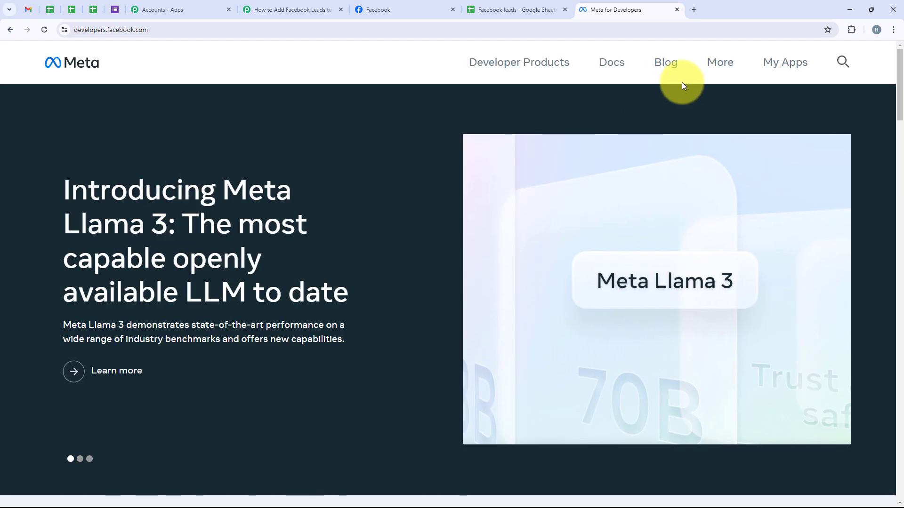
pyautogui.click(729, 72)
pyautogui.click(551, 190)
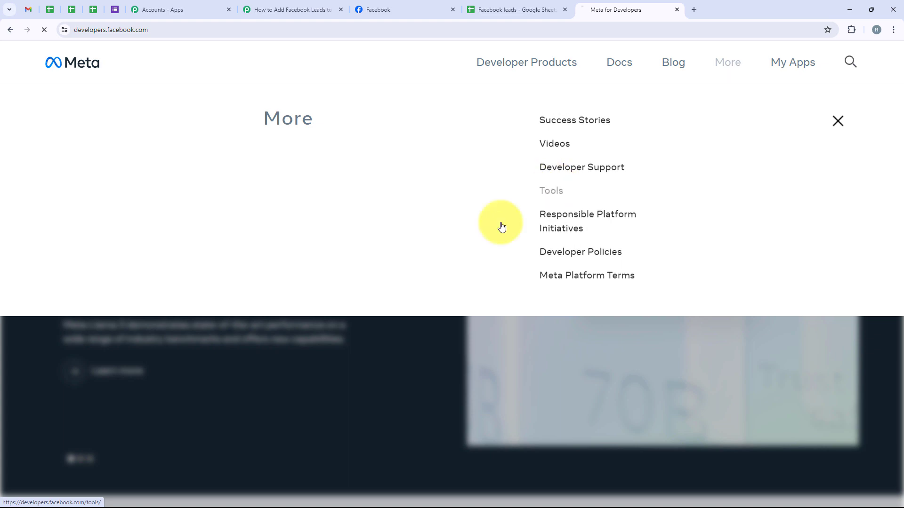
pyautogui.scroll(-5, 266, 194)
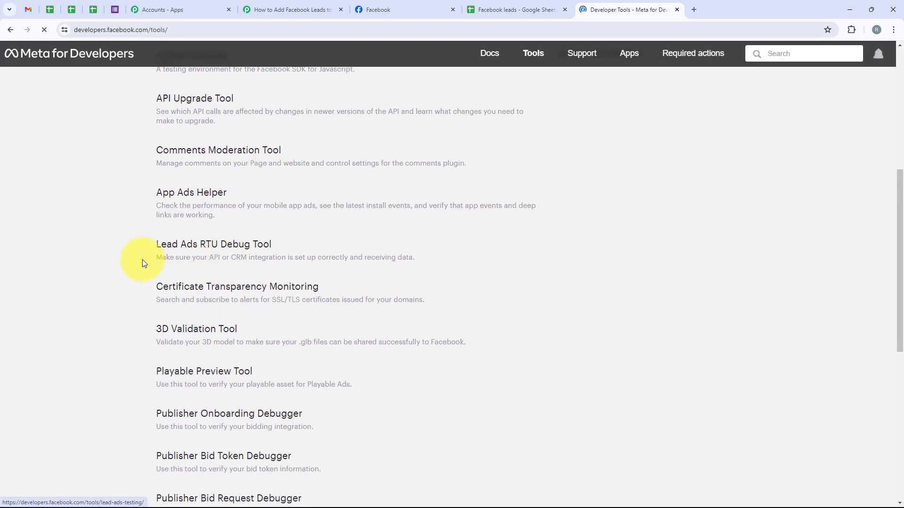
pyautogui.click(240, 254)
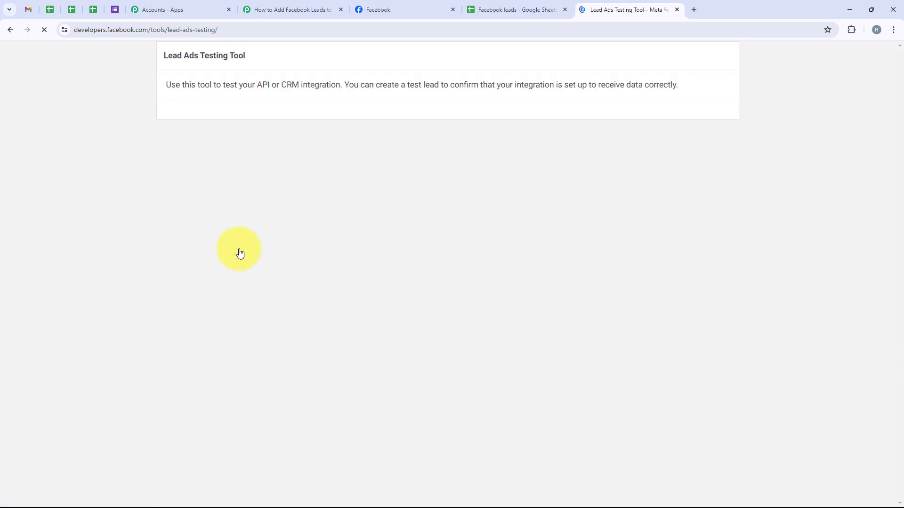
# Select the EasyMortgage page and its Lead Contact Form in the testing tool
pyautogui.moveTo(159, 82); pyautogui.dragTo(243, 79)
pyautogui.click(224, 139)
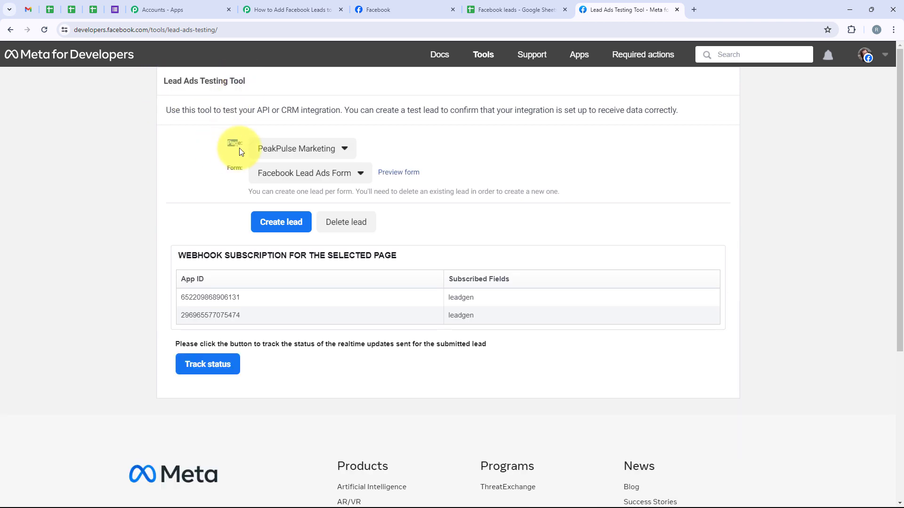
pyautogui.click(196, 197)
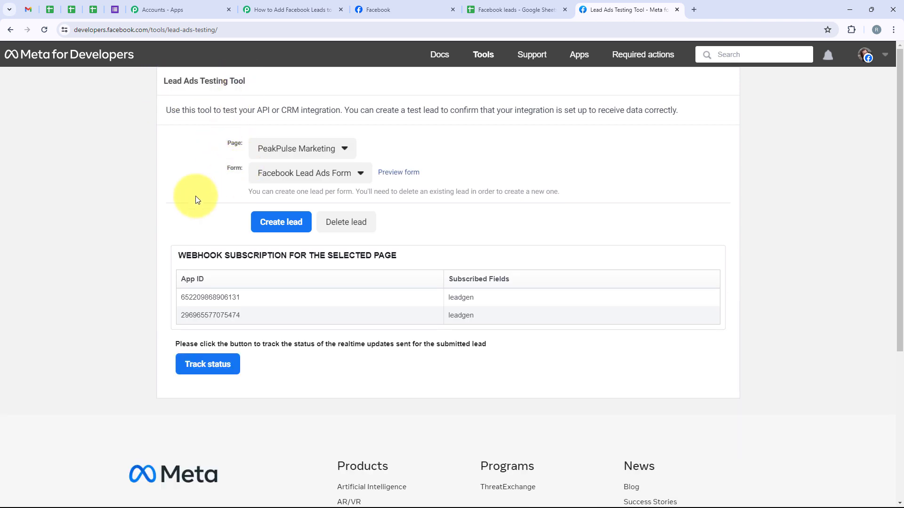
pyautogui.scroll(-1, 196, 195)
pyautogui.scroll(1, 194, 196)
pyautogui.doubleClick(240, 164)
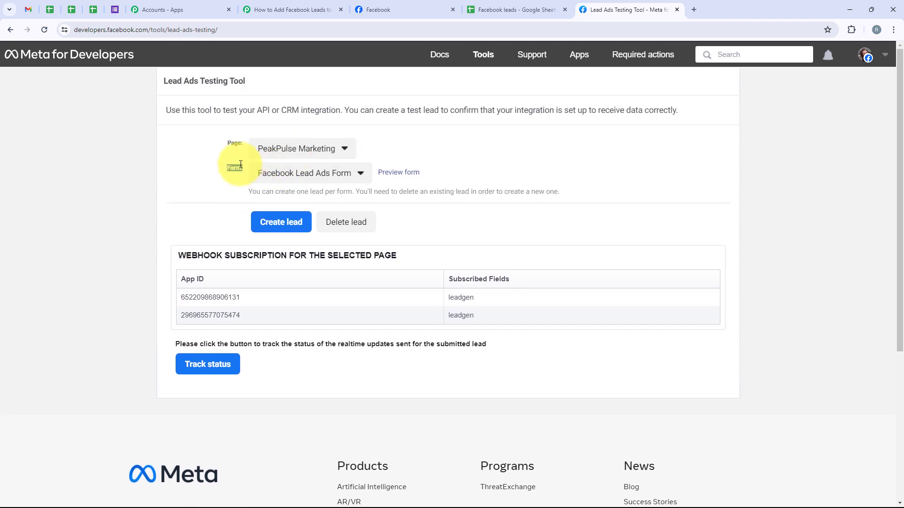
pyautogui.click(258, 148)
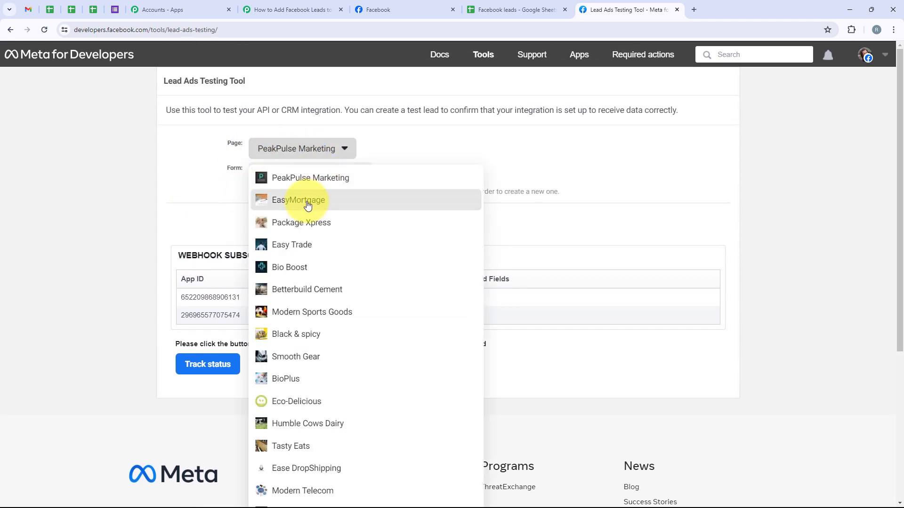
pyautogui.click(308, 206)
pyautogui.click(303, 173)
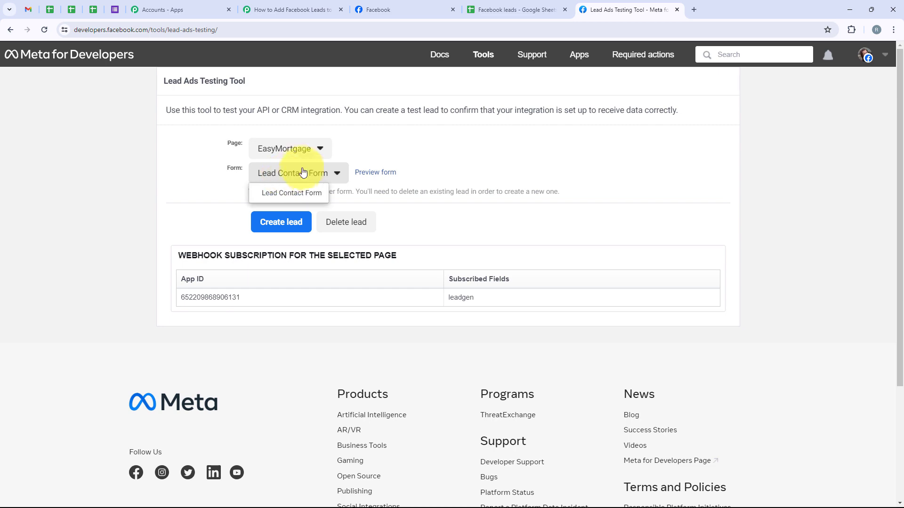
pyautogui.click(297, 193)
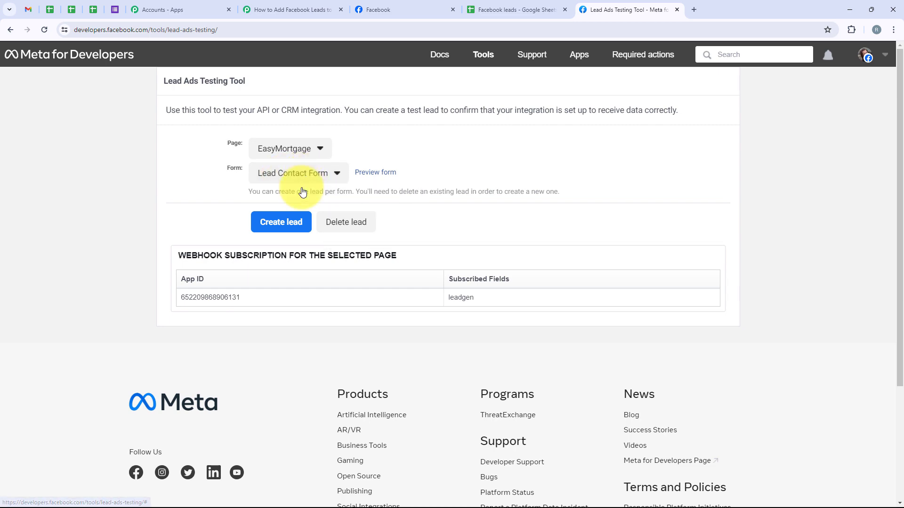
# Preview the Lead Contact Form and fill in a sample email, full name and phone number
pyautogui.click(388, 174)
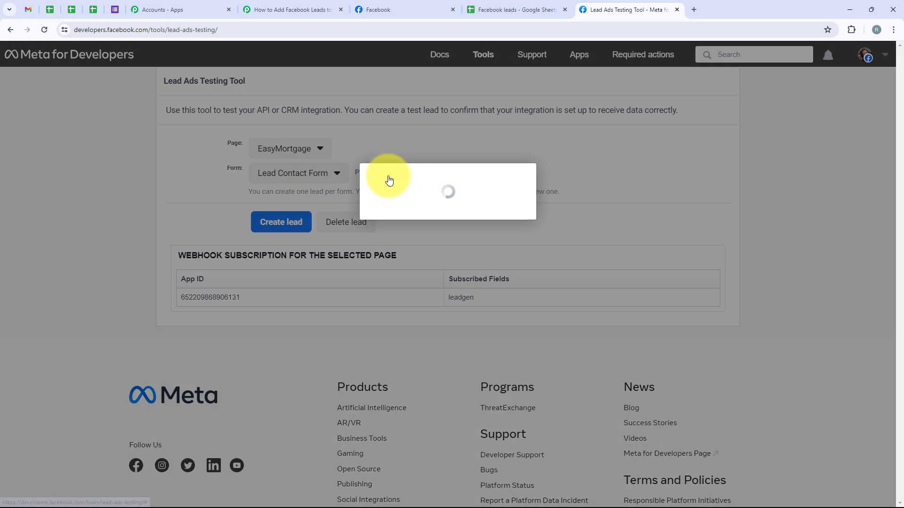
pyautogui.scroll(-2, 389, 180)
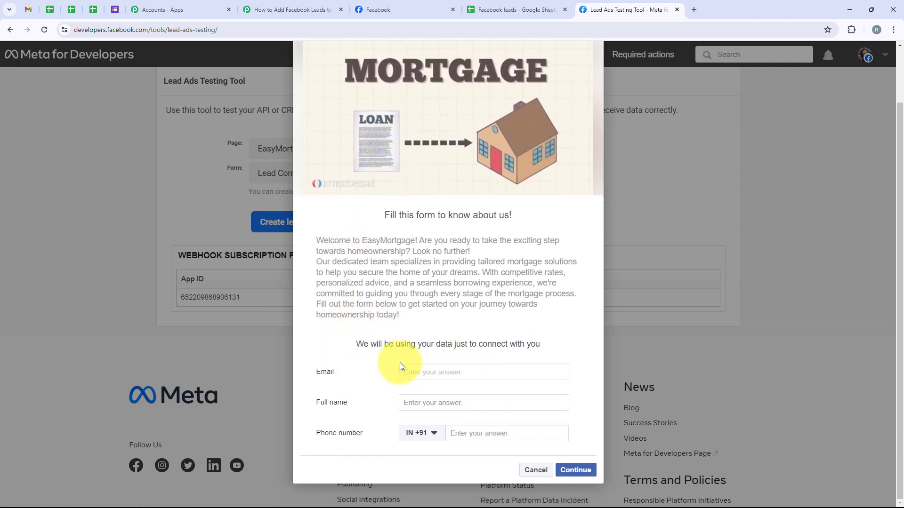
pyautogui.write('Demo@pabblytuts.com')
pyautogui.click(436, 402)
pyautogui.write('De')
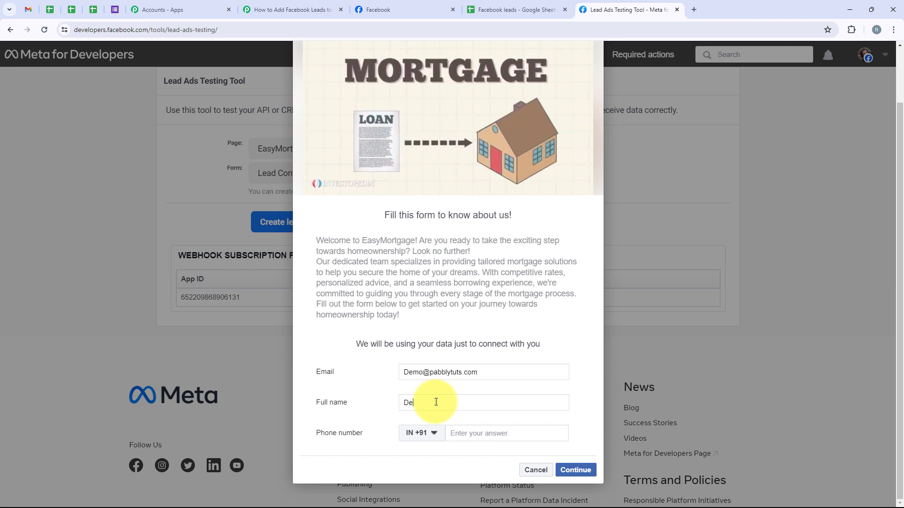
pyautogui.write('mo User')
pyautogui.click(483, 433)
pyautogui.write('7')
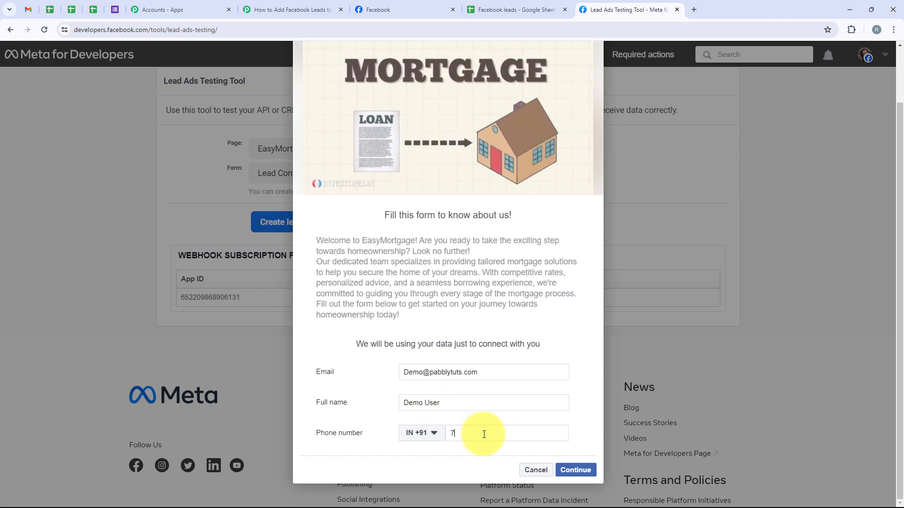
pyautogui.write('7777 77777')
# Continue past the terms step and submit the test lead
pyautogui.click(576, 471)
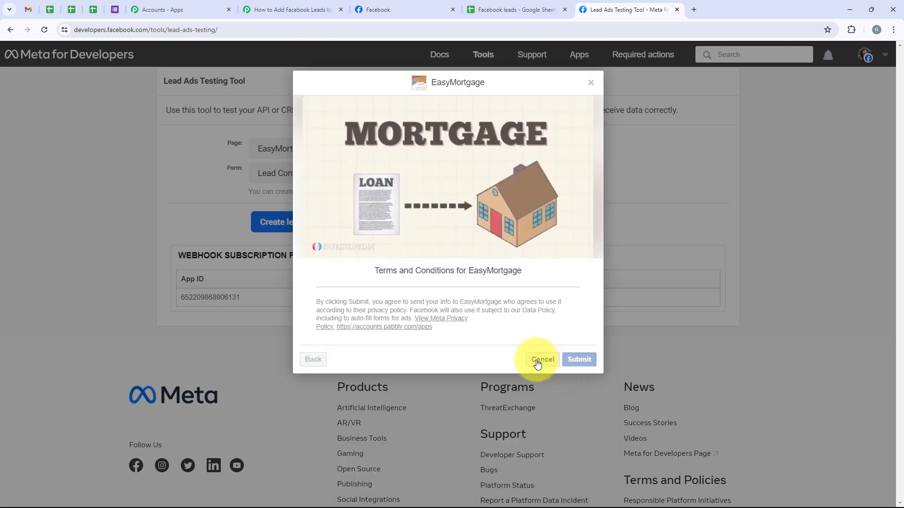
pyautogui.click(578, 360)
pyautogui.click(517, 369)
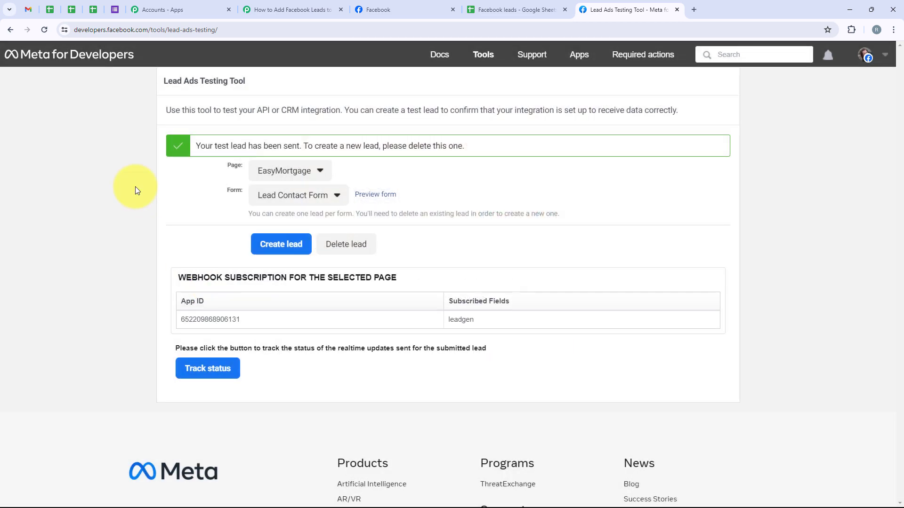
pyautogui.moveTo(196, 145); pyautogui.dragTo(300, 147)
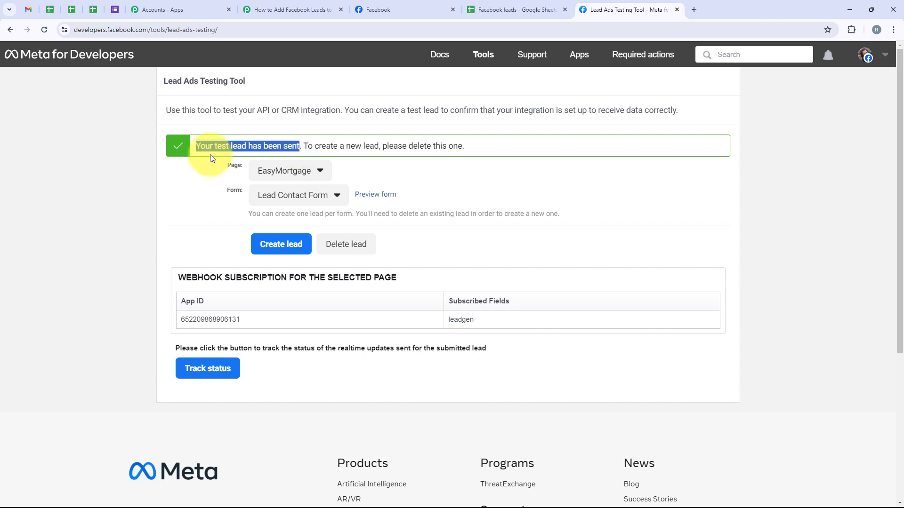
# Back in the workflow, review Response A with the test lead's email, full name and phone number
pyautogui.click(289, 9)
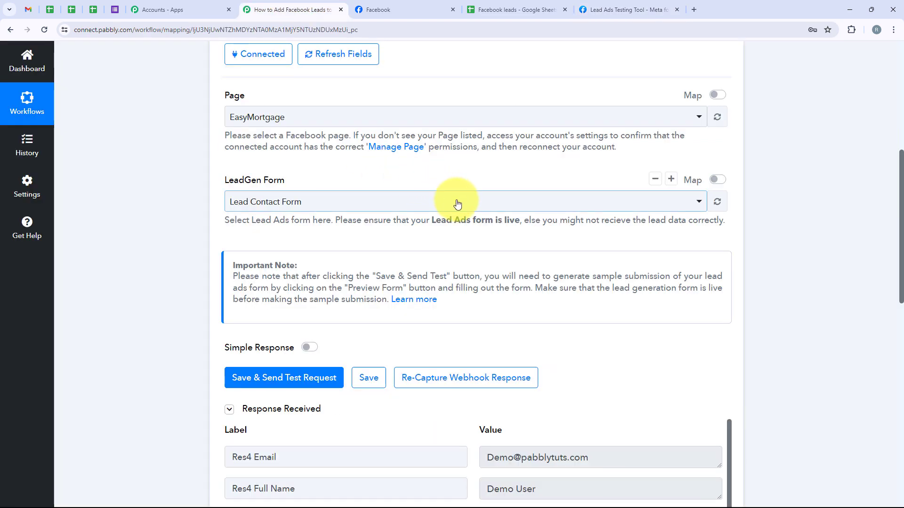
pyautogui.scroll(-4, 458, 208)
pyautogui.scroll(-2, 459, 209)
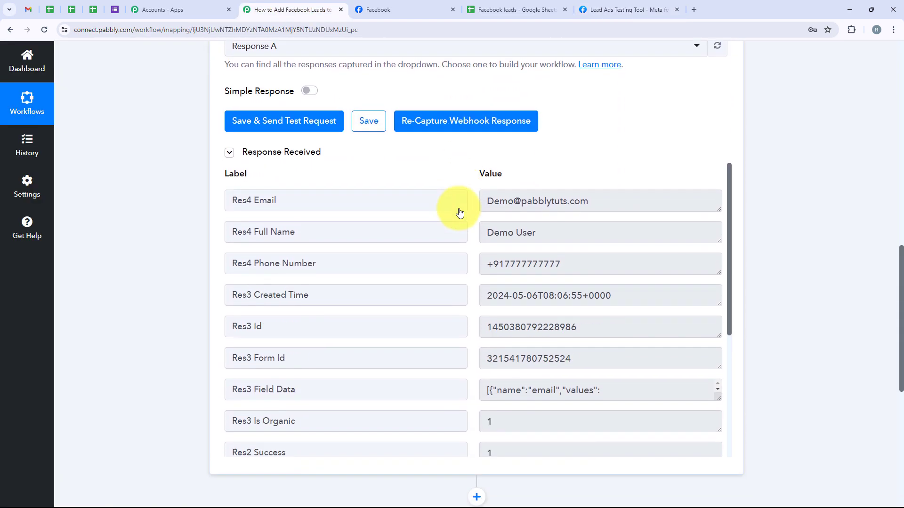
pyautogui.moveTo(605, 196); pyautogui.dragTo(473, 199)
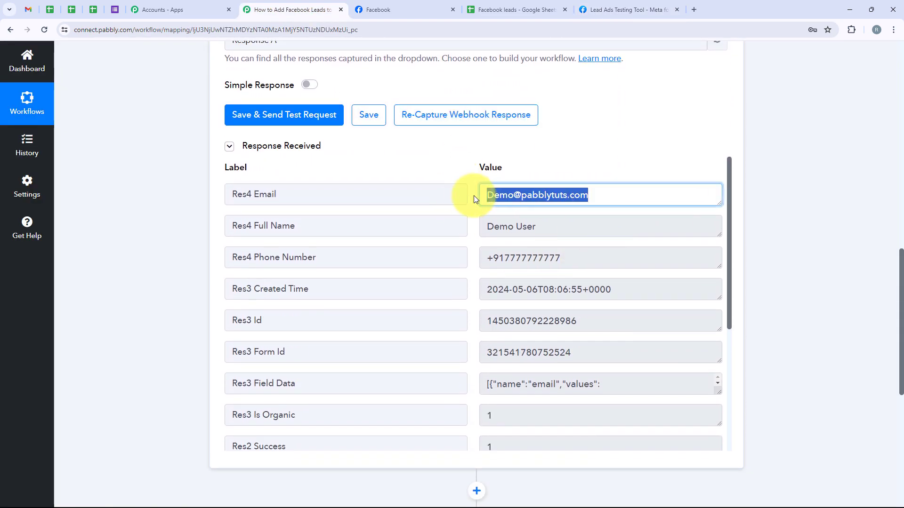
pyautogui.tripleClick(563, 227)
pyautogui.moveTo(571, 258); pyautogui.dragTo(482, 270)
pyautogui.click(188, 245)
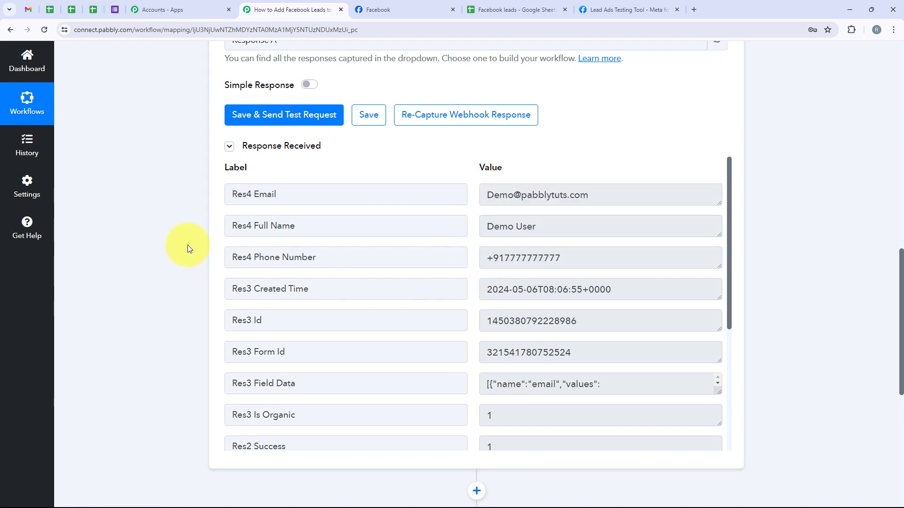
pyautogui.scroll(-1, 187, 247)
pyautogui.scroll(9, 188, 247)
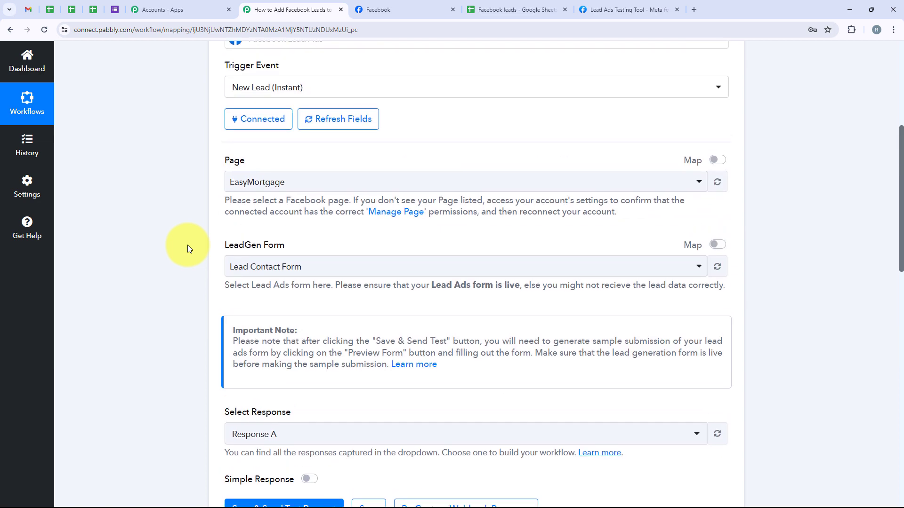
pyautogui.scroll(4, 187, 249)
# Set step 2 to the Google Sheets app with the Add New Row action event
pyautogui.click(418, 130)
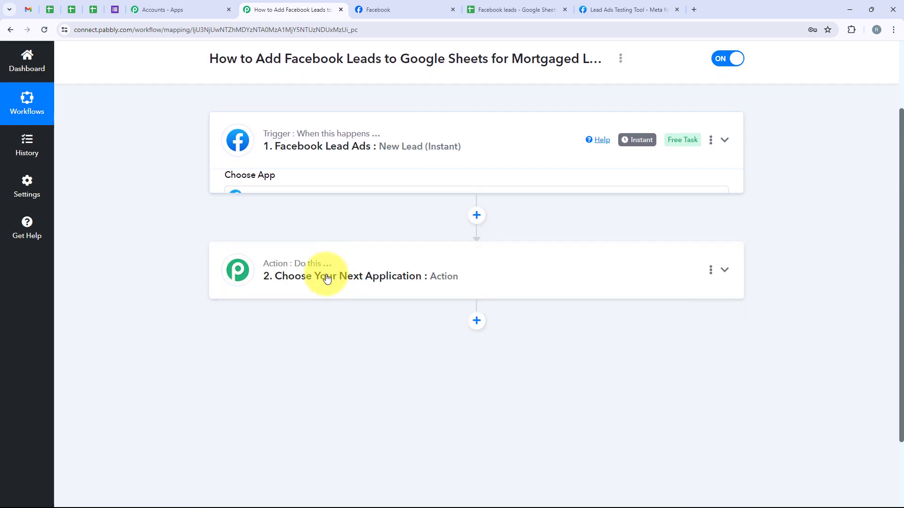
pyautogui.click(328, 279)
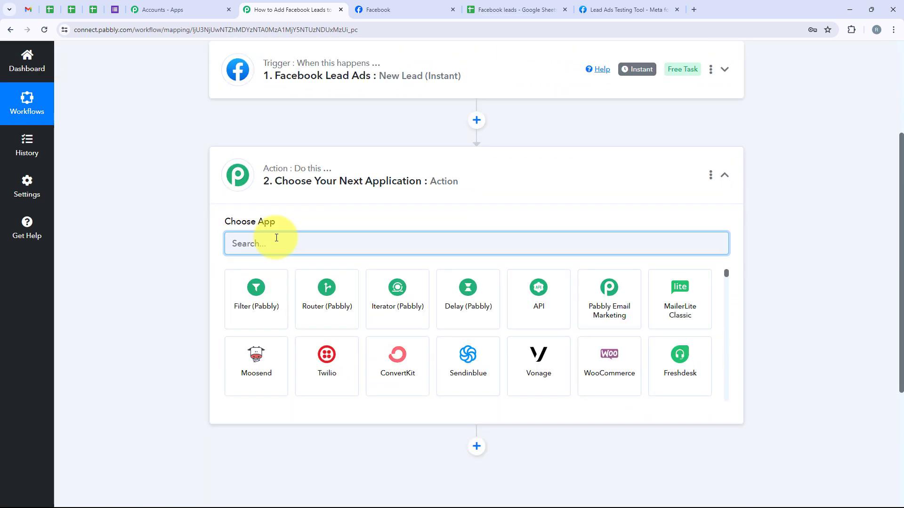
pyautogui.write('Googl')
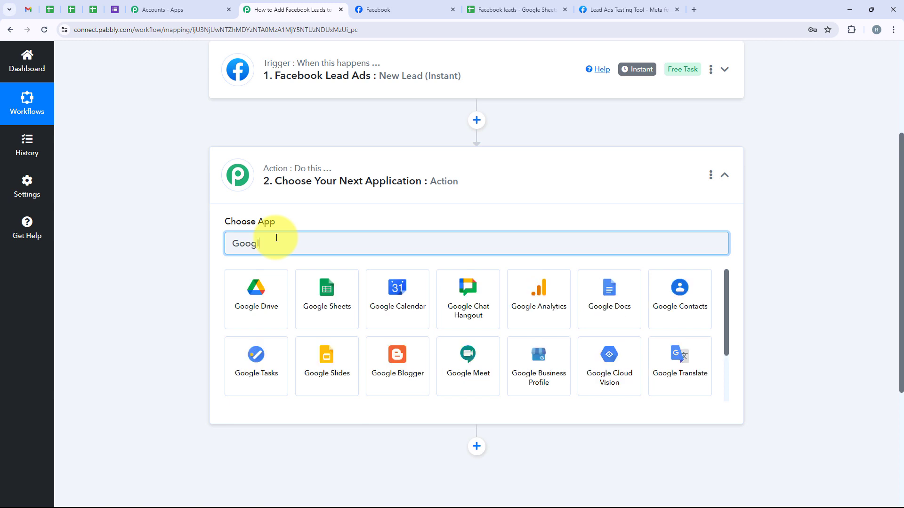
pyautogui.write('e Sheets')
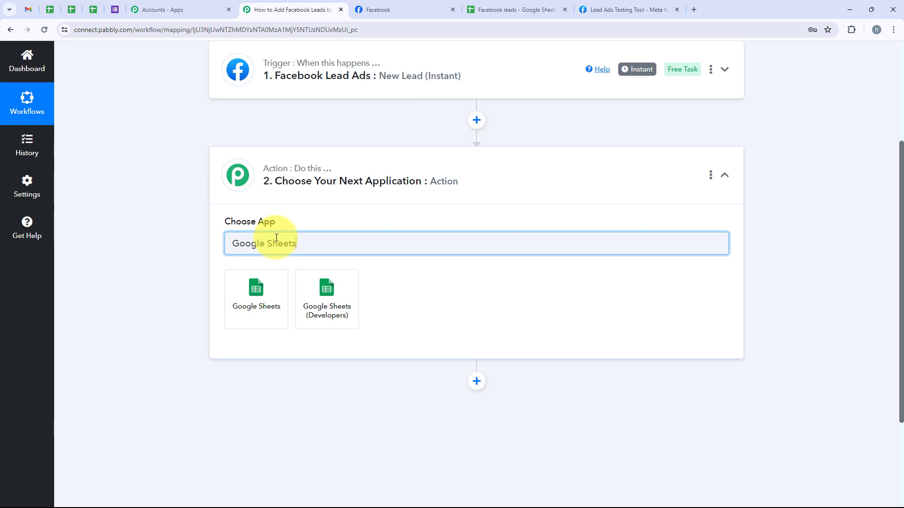
pyautogui.moveTo(317, 244); pyautogui.dragTo(213, 256)
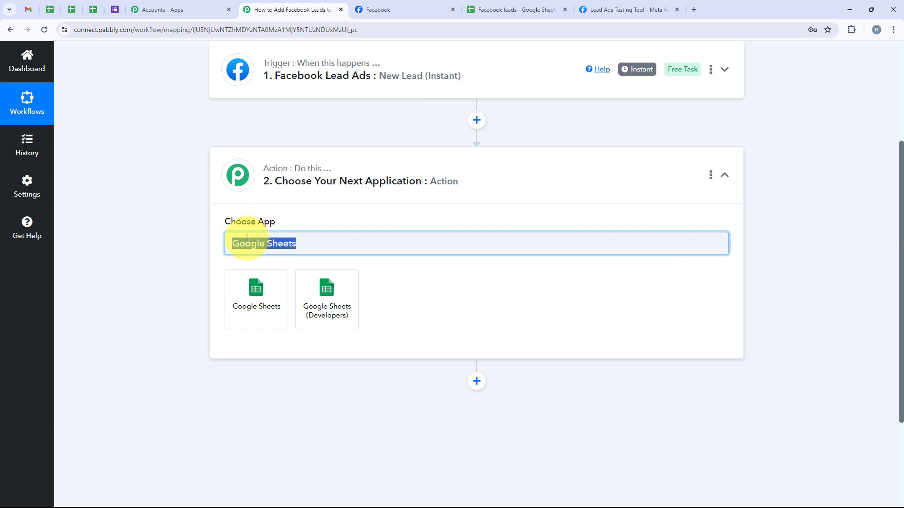
pyautogui.click(258, 281)
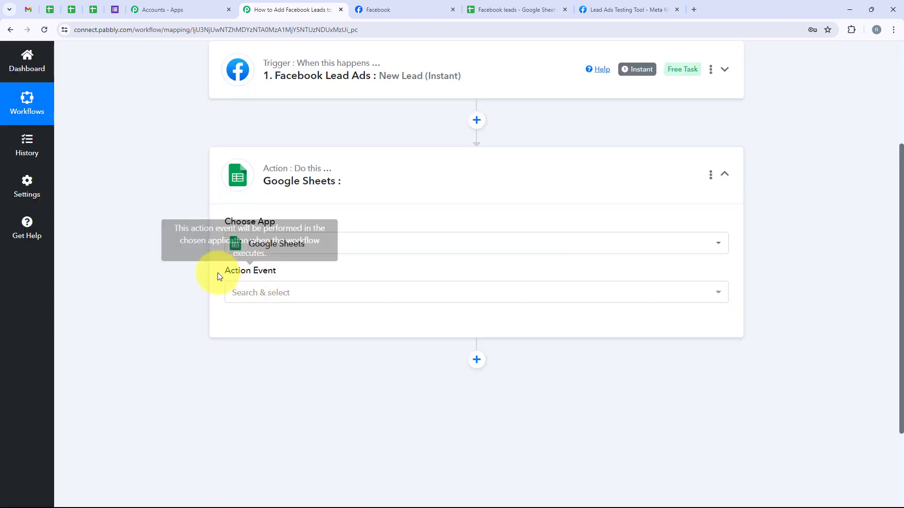
pyautogui.moveTo(219, 274); pyautogui.dragTo(354, 280)
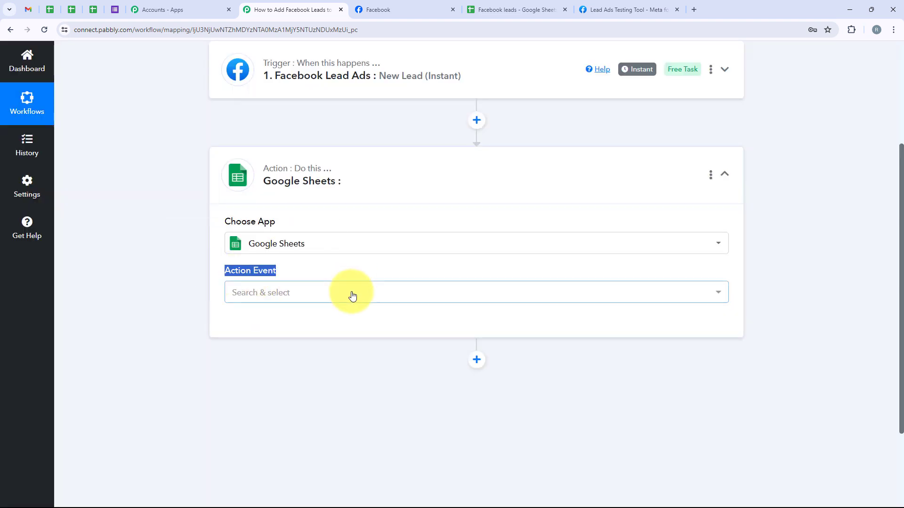
pyautogui.click(352, 296)
pyautogui.click(286, 129)
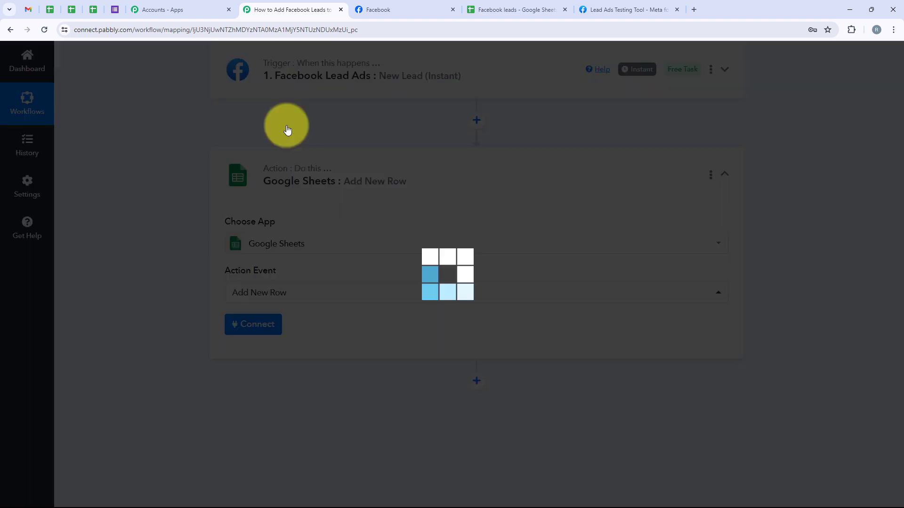
# Add a new Google Sheets connection by signing in with Google and allowing access
pyautogui.click(257, 325)
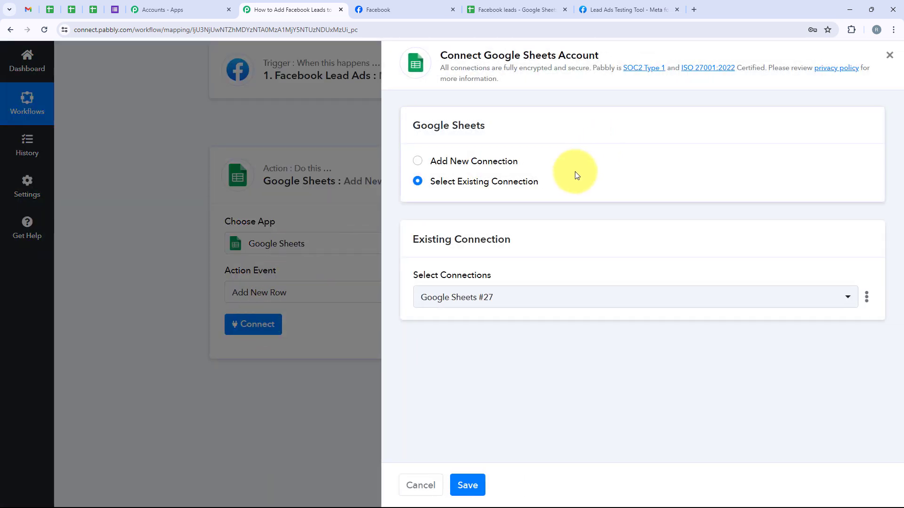
pyautogui.tripleClick(432, 183)
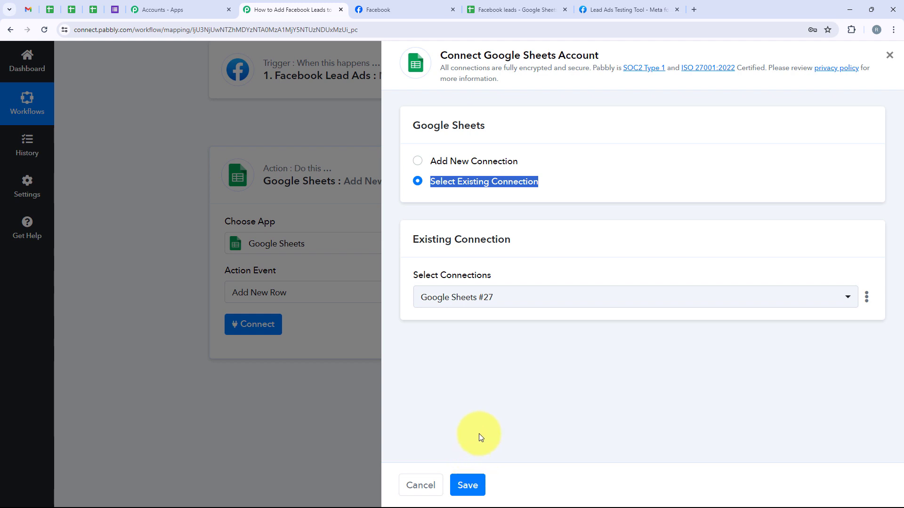
pyautogui.click(437, 165)
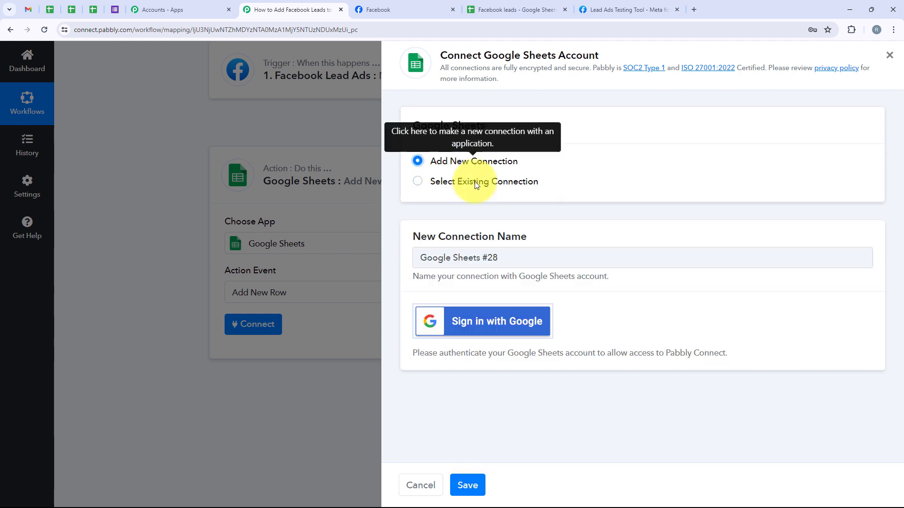
pyautogui.click(539, 333)
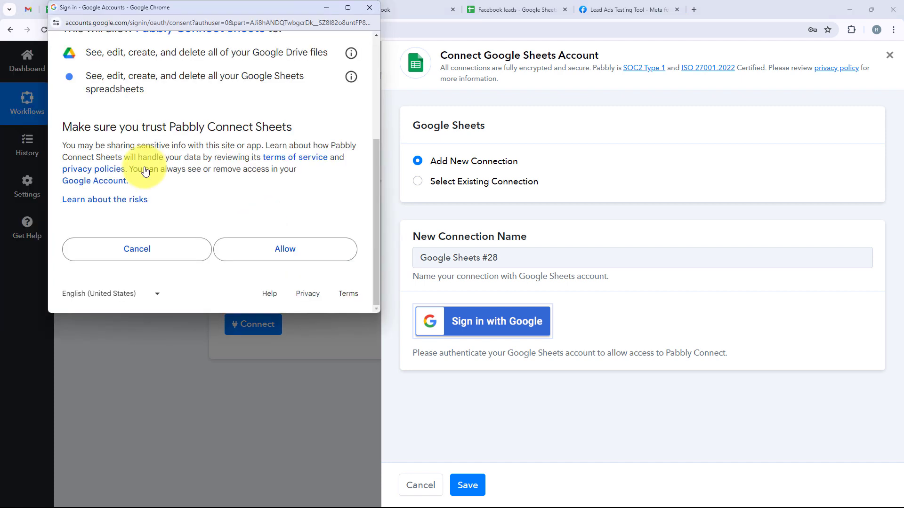
pyautogui.click(270, 243)
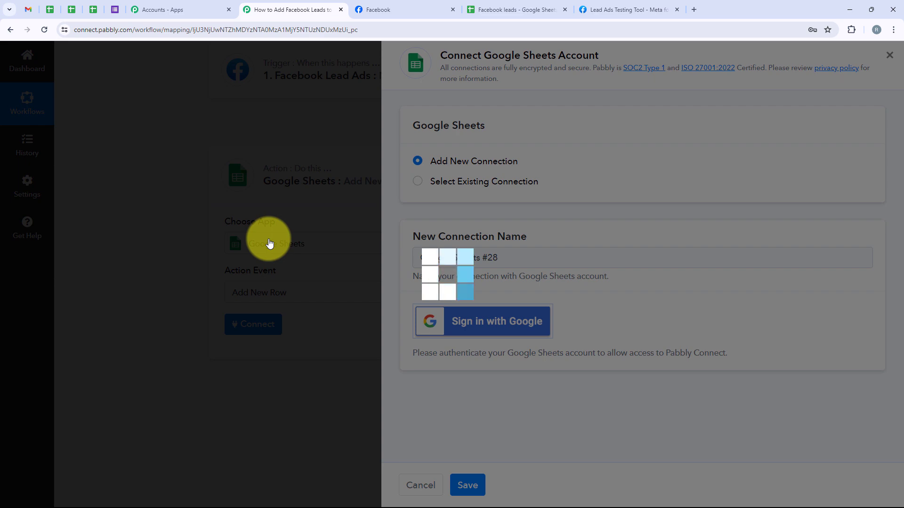
# Check the Facebook leads spreadsheet's columns, then come back to the Pabbly workflow
pyautogui.scroll(-5, 269, 243)
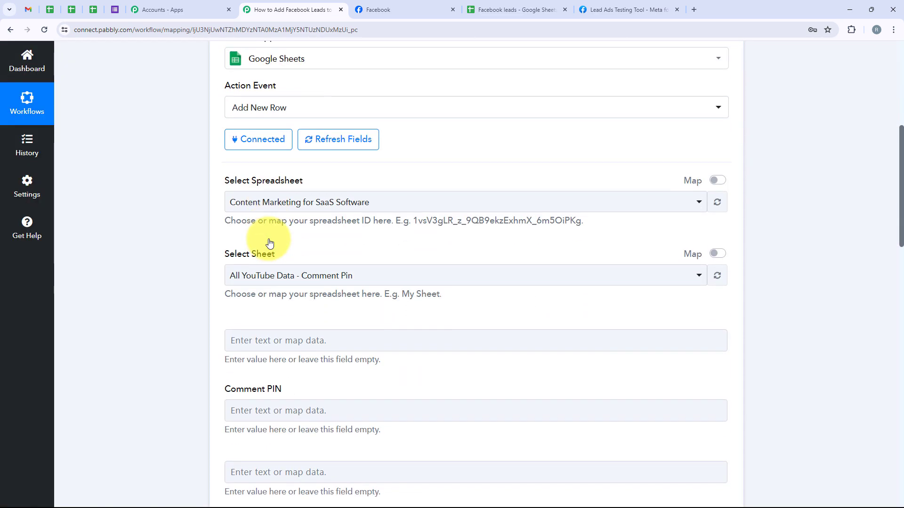
pyautogui.tripleClick(219, 137)
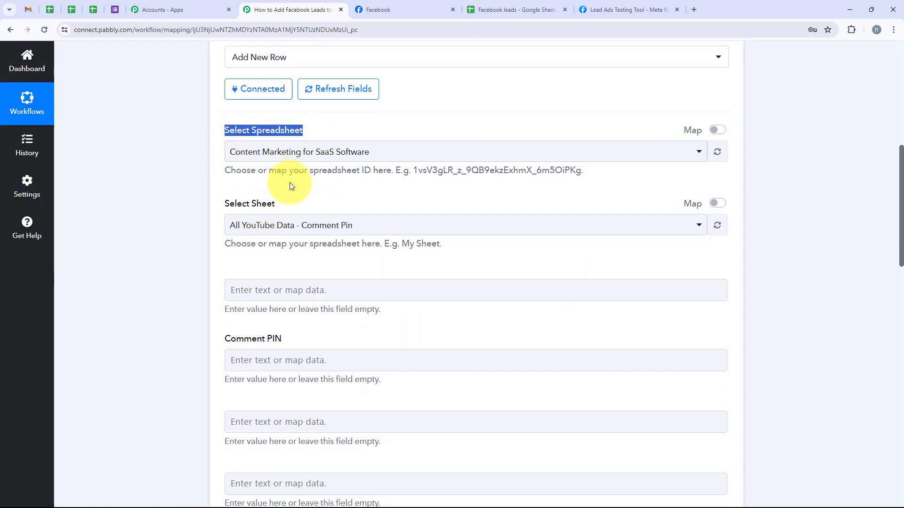
pyautogui.tripleClick(298, 200)
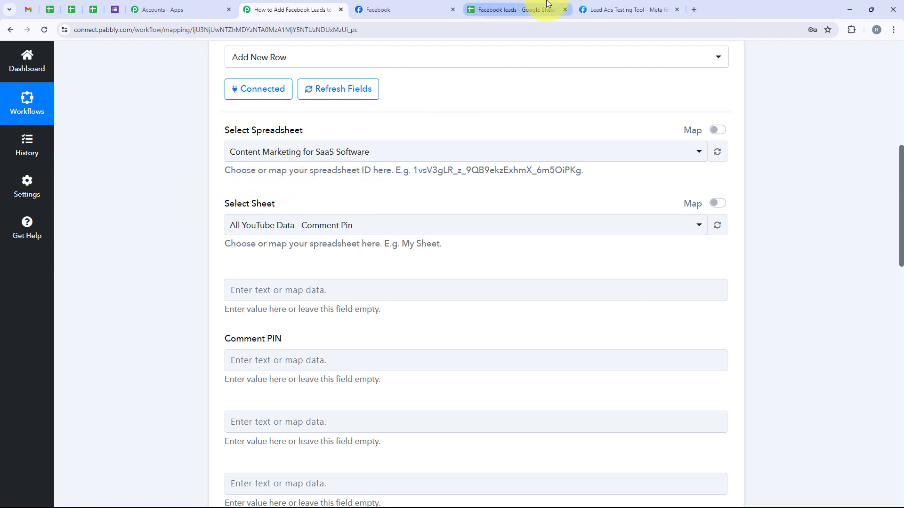
pyautogui.click(535, 10)
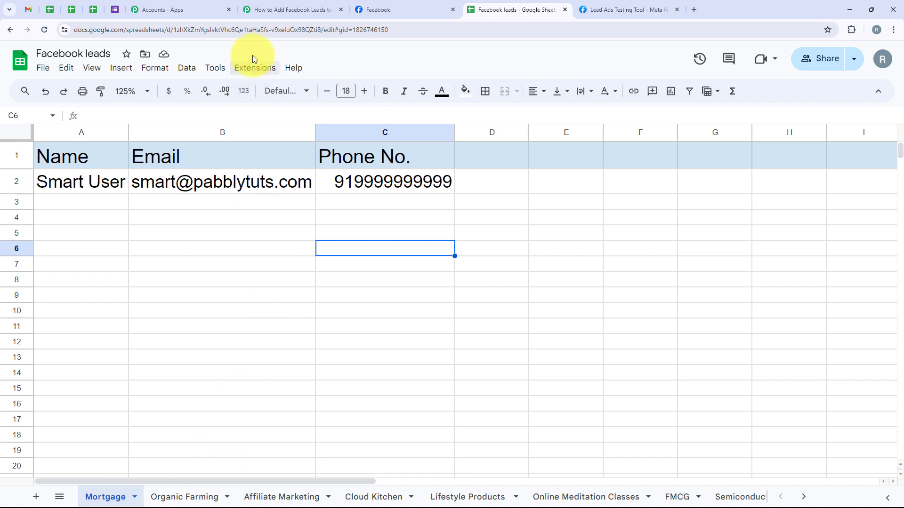
pyautogui.click(292, 10)
# Choose the 'Facebook leads' spreadsheet and 'Mortgage' sheet, then open lead data for the Name field
pyautogui.click(251, 153)
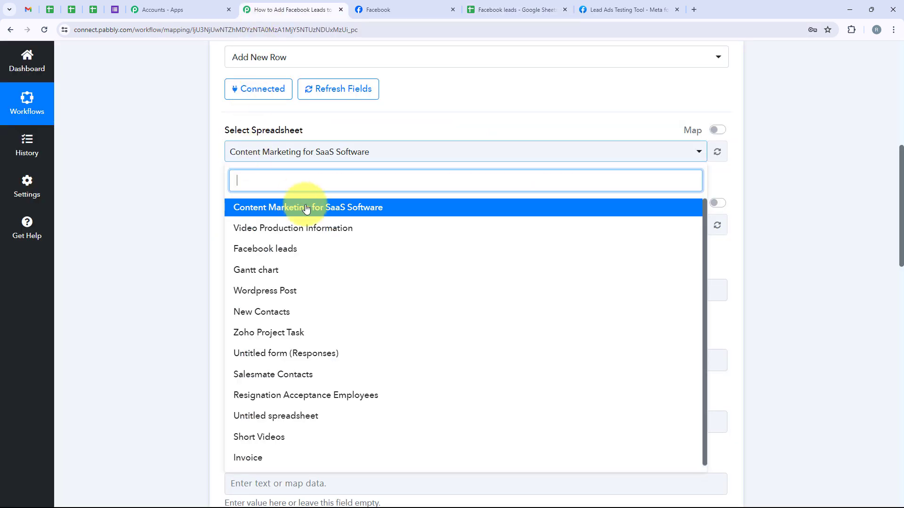
pyautogui.click(306, 258)
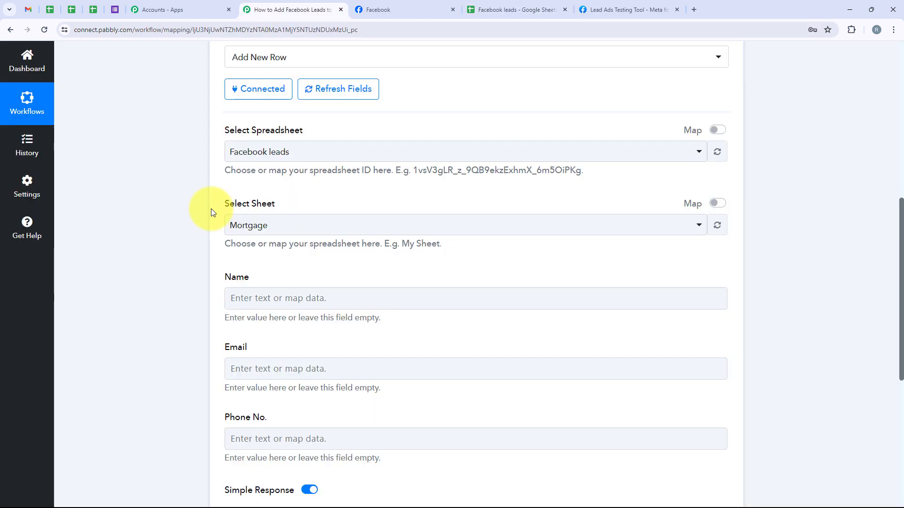
pyautogui.moveTo(212, 208); pyautogui.dragTo(283, 201)
pyautogui.click(291, 228)
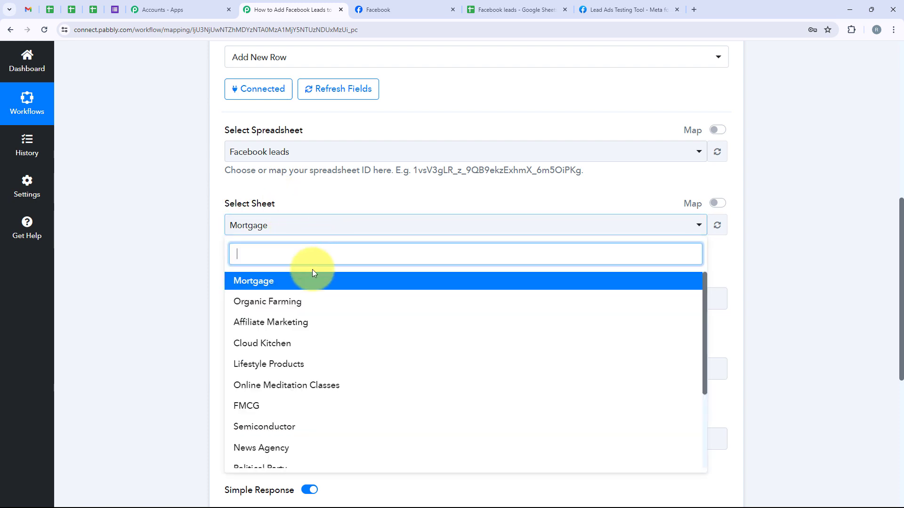
pyautogui.click(281, 282)
pyautogui.scroll(-3, 230, 297)
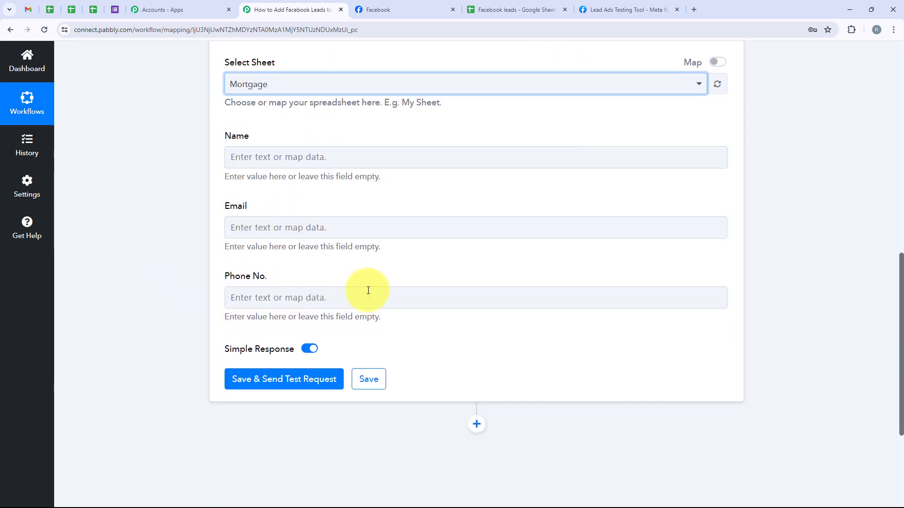
pyautogui.click(339, 155)
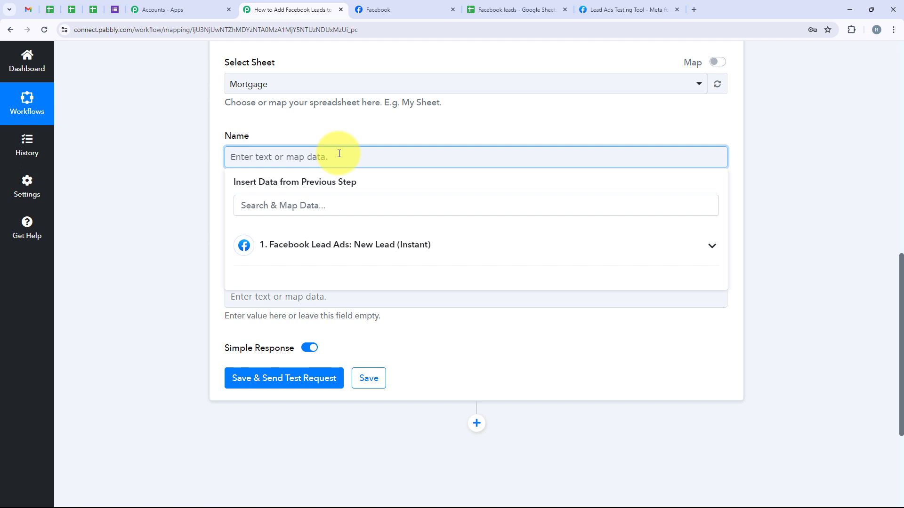
# Map the lead's Res4 Full Name into the Name column
pyautogui.click(329, 240)
pyautogui.click(324, 209)
pyautogui.write('N')
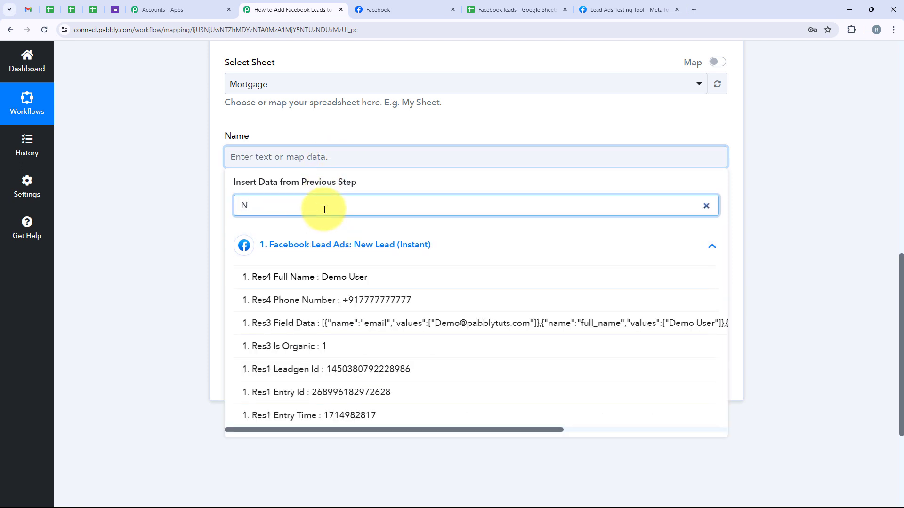
pyautogui.write('ame')
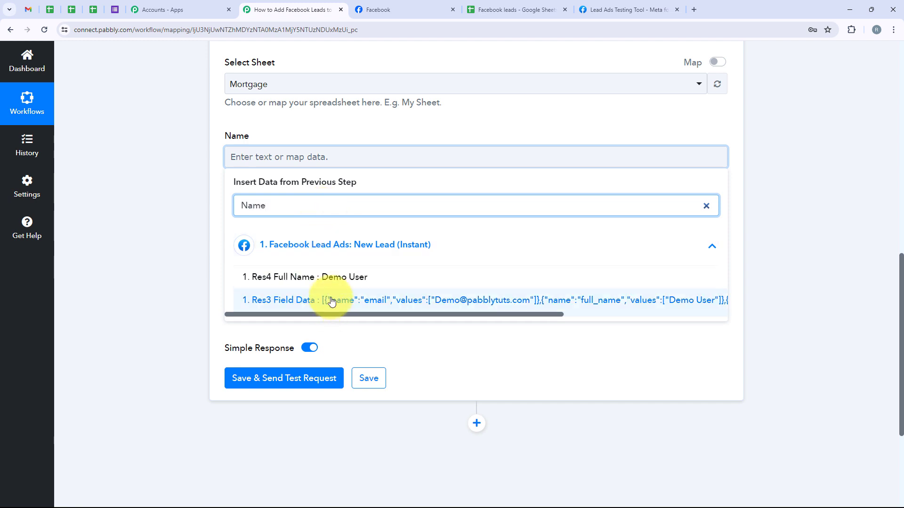
pyautogui.click(358, 281)
pyautogui.click(205, 258)
# Map the lead's Res4 Email into the Email column
pyautogui.click(255, 233)
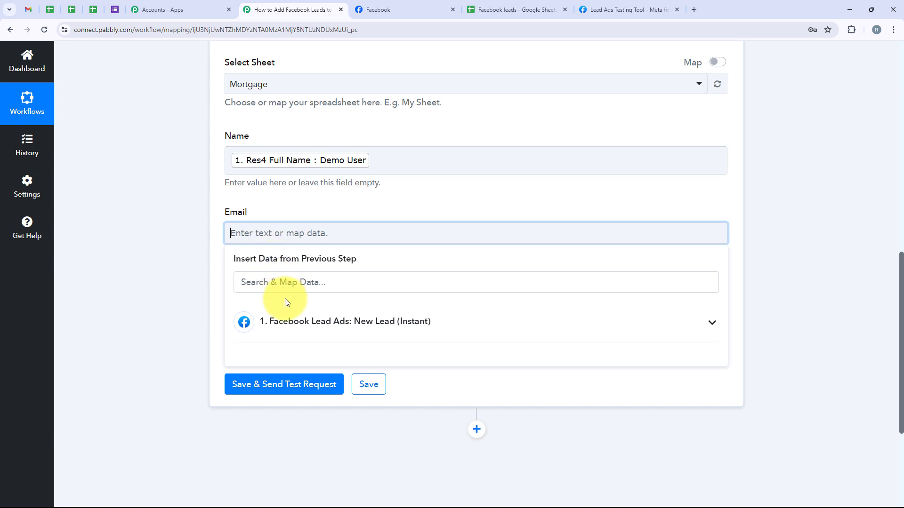
pyautogui.click(285, 287)
pyautogui.write('Email')
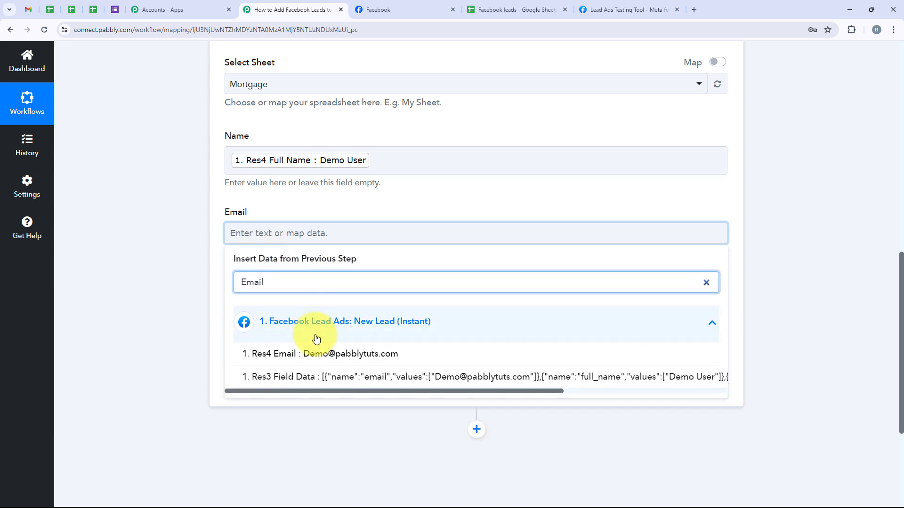
pyautogui.click(262, 353)
pyautogui.click(202, 335)
# Map Res4 Phone Number into Phone No., then save and send a test row
pyautogui.click(261, 313)
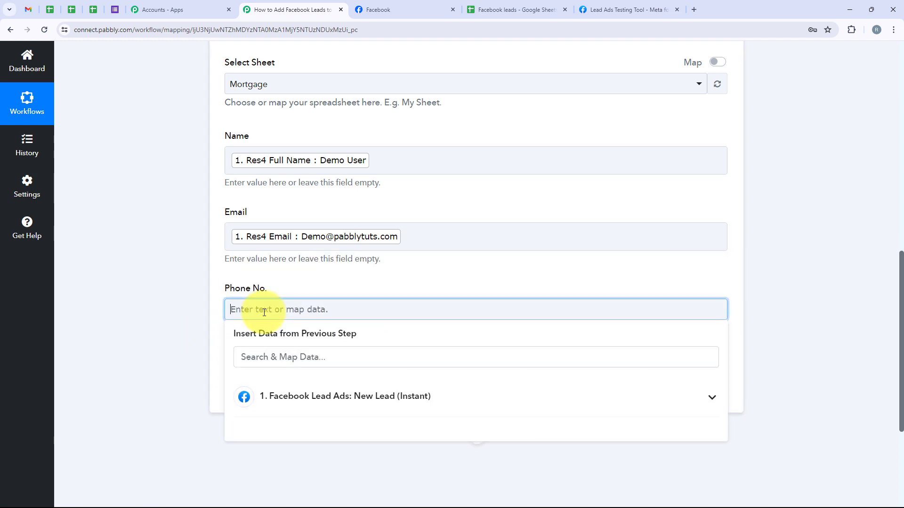
pyautogui.click(292, 391)
pyautogui.click(283, 363)
pyautogui.write('P')
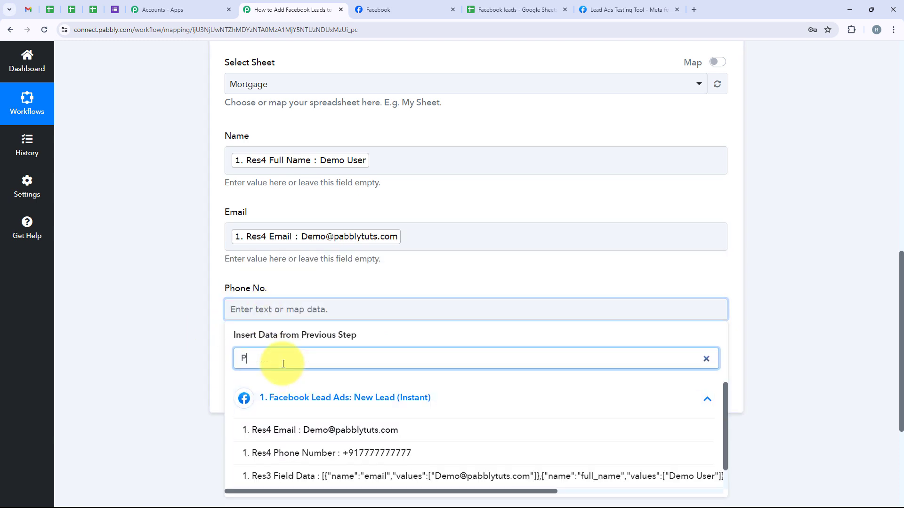
pyautogui.write('hone')
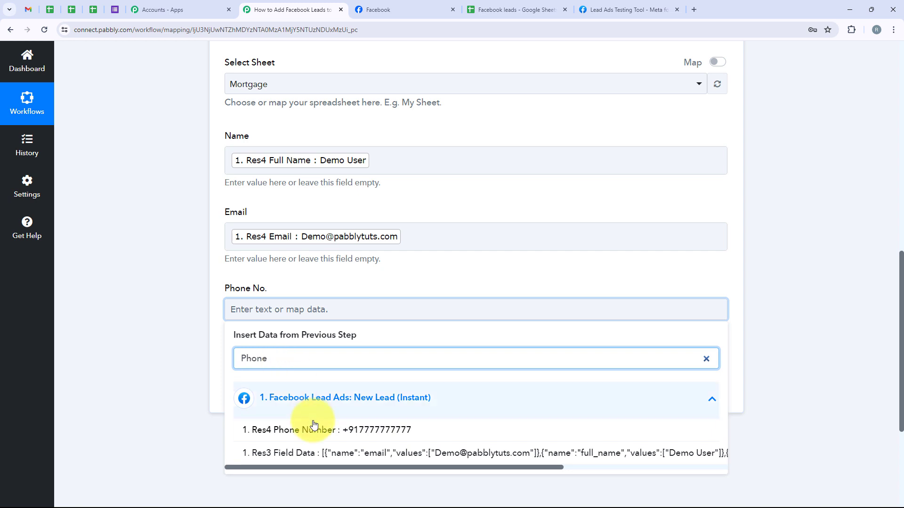
pyautogui.click(283, 430)
pyautogui.click(134, 362)
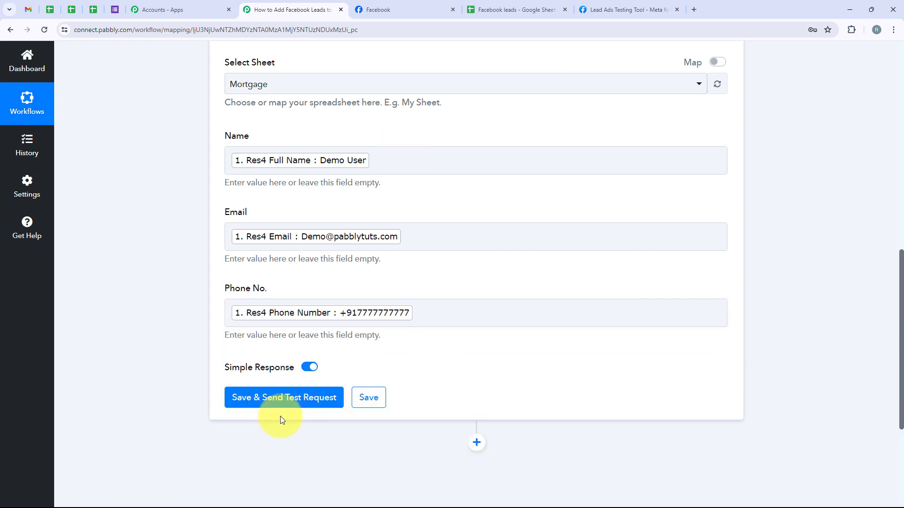
pyautogui.click(278, 403)
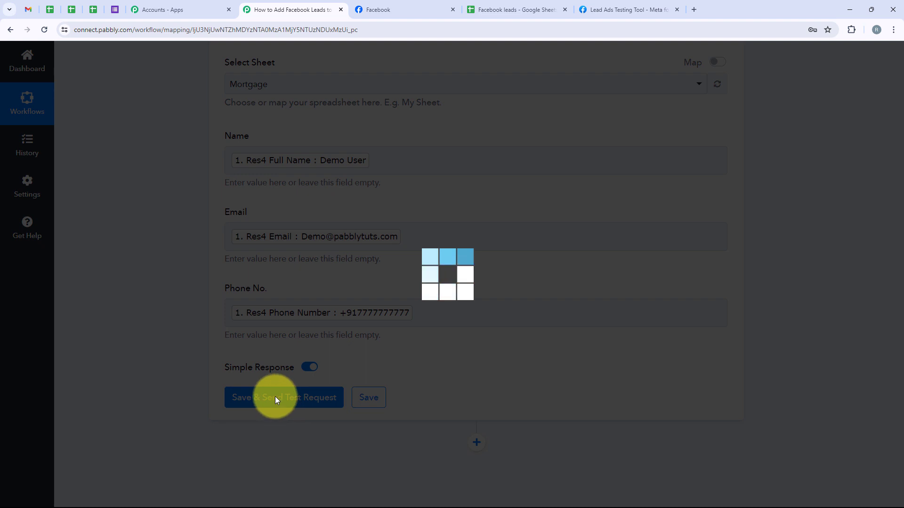
# Review the Response Received values showing 3 cells written to Mortgage!A3:C3, then switch to the spreadsheet
pyautogui.scroll(-4, 391, 276)
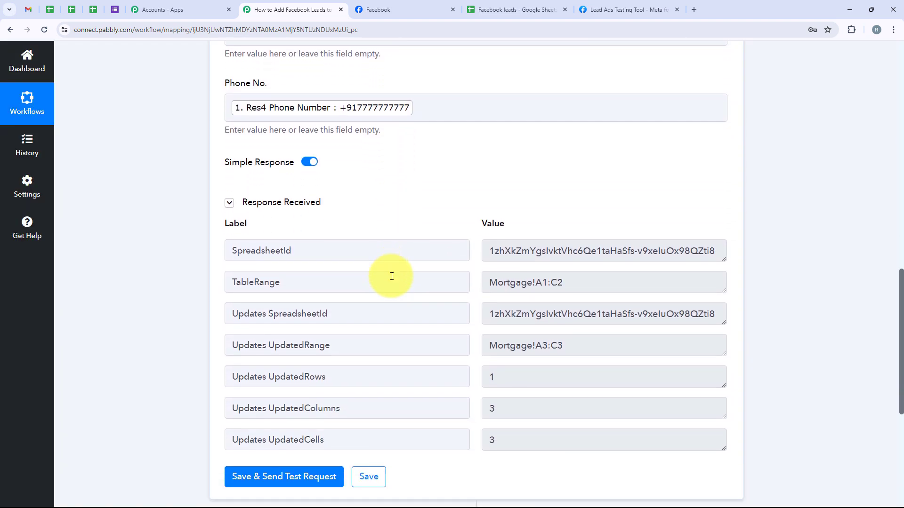
pyautogui.scroll(-1, 392, 276)
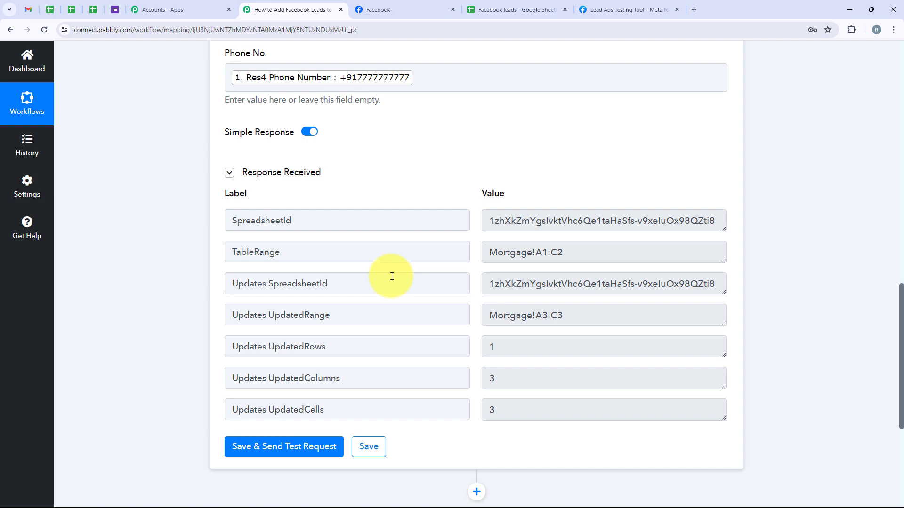
pyautogui.click(523, 9)
# Inspect row 3 of the Mortgage sheet with the test lead, then return to the Lead Ads Testing Tool
pyautogui.click(17, 205)
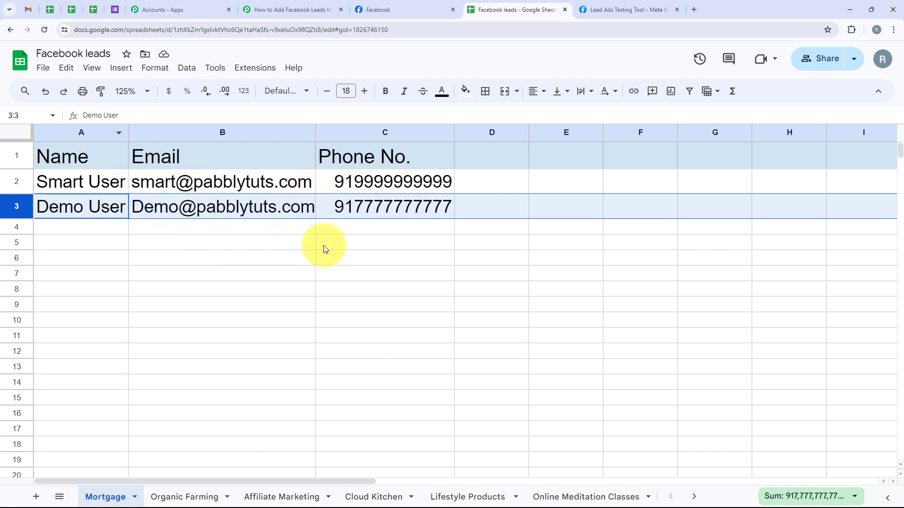
pyautogui.click(287, 290)
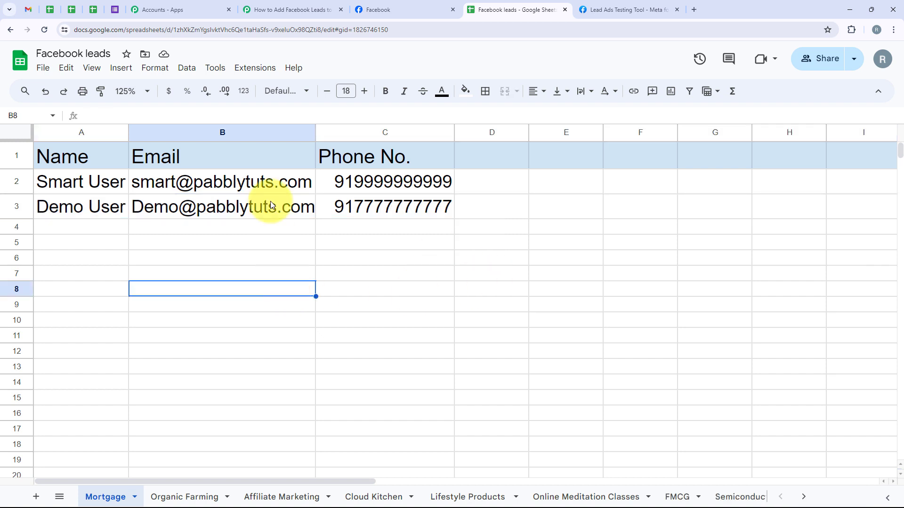
pyautogui.click(272, 257)
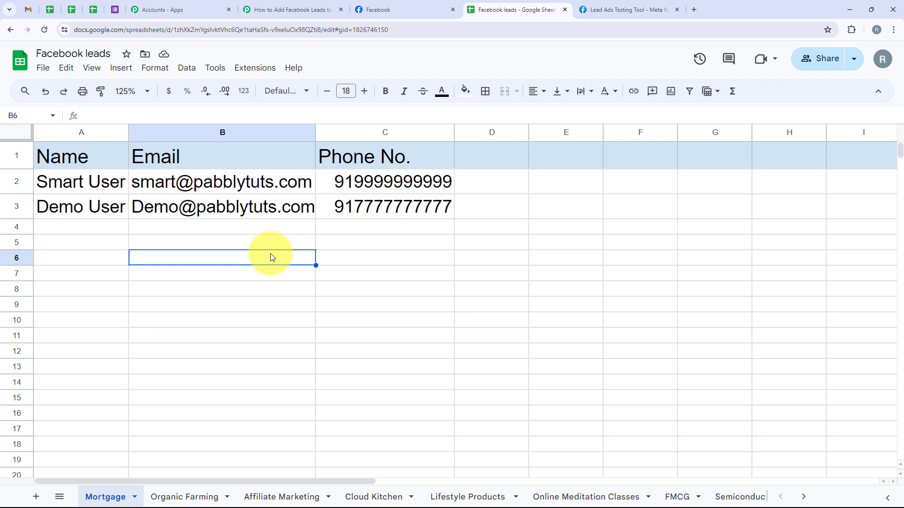
pyautogui.click(588, 9)
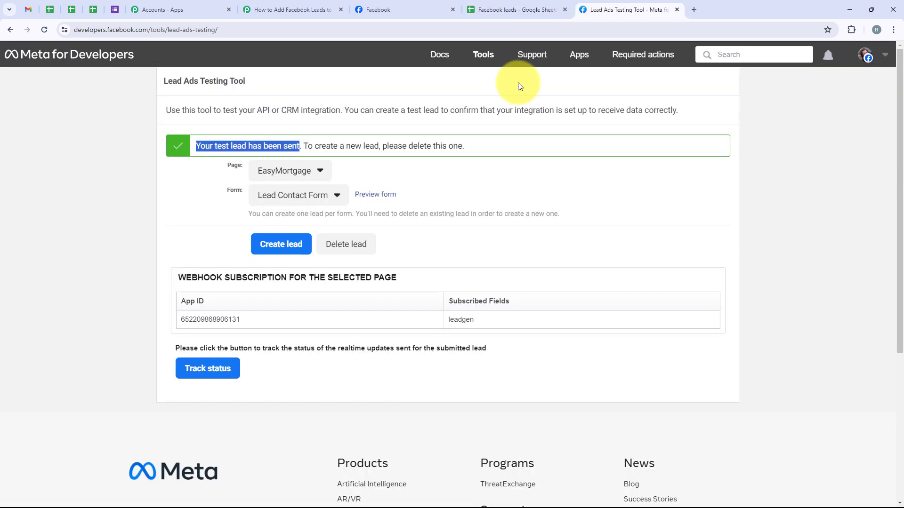
# Delete the old test lead, reload, and select the EasyMortgage page and Lead Contact Form
pyautogui.click(362, 244)
pyautogui.click(49, 33)
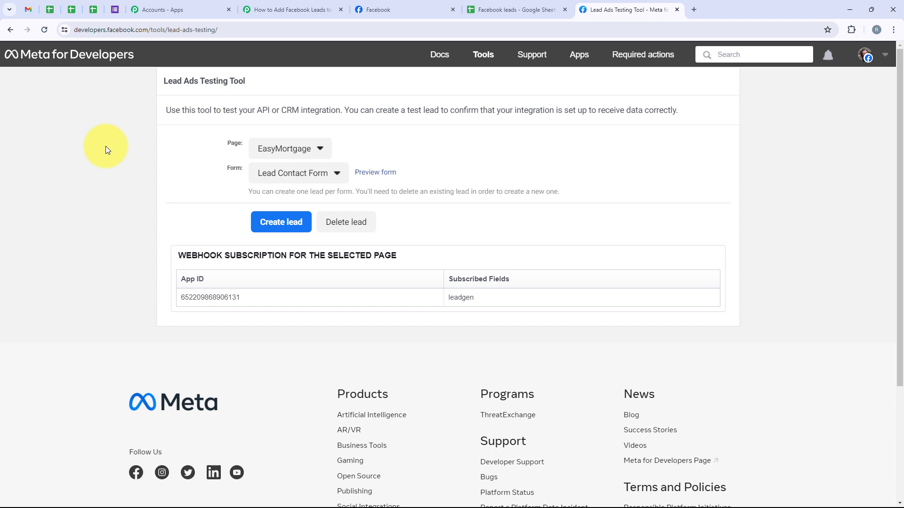
pyautogui.click(284, 150)
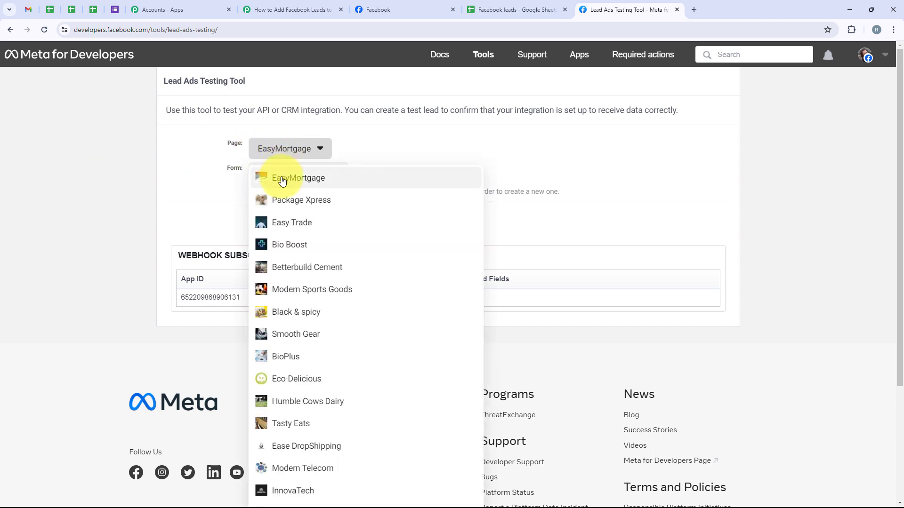
pyautogui.click(282, 179)
pyautogui.click(261, 173)
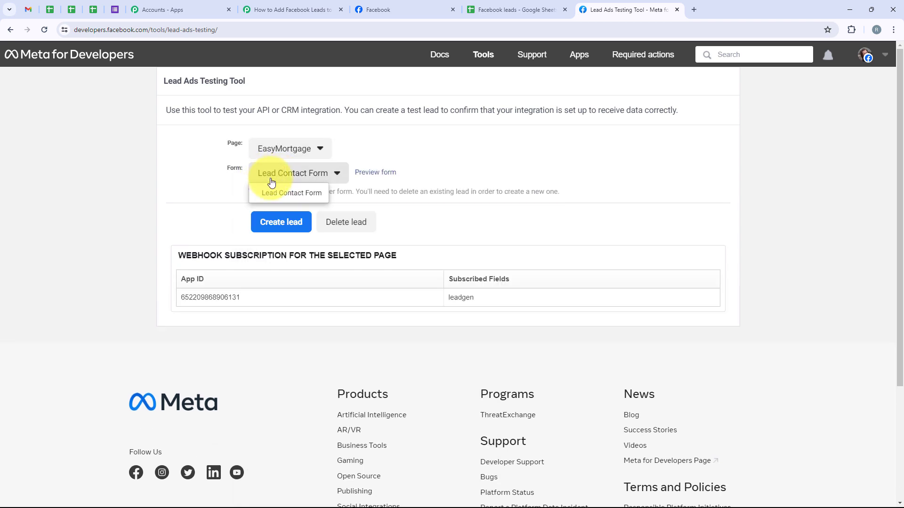
pyautogui.click(273, 194)
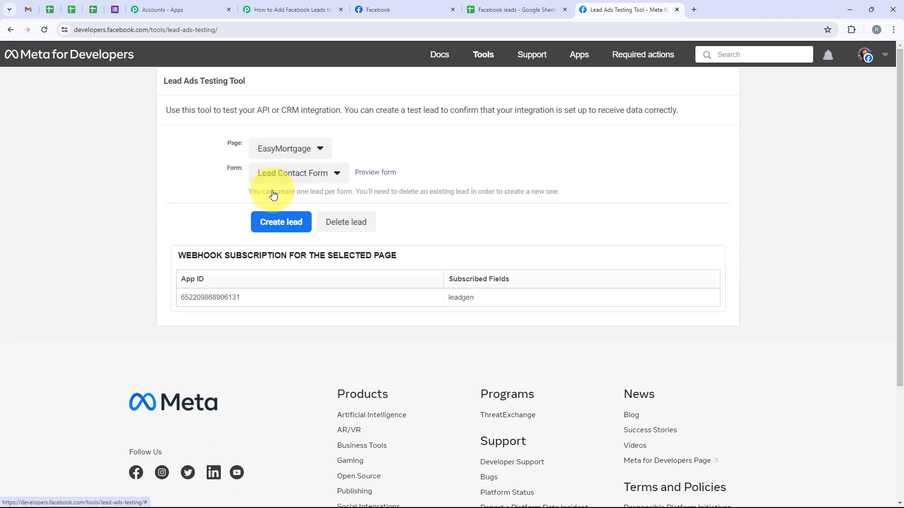
# Preview the EasyMortgage form and fill in a test email, full name and phone number
pyautogui.click(372, 179)
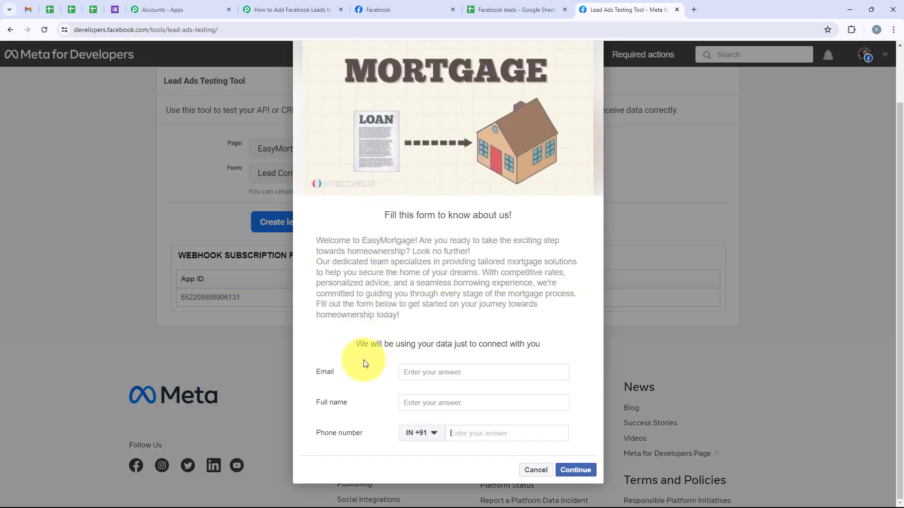
pyautogui.moveTo(319, 378); pyautogui.dragTo(349, 378)
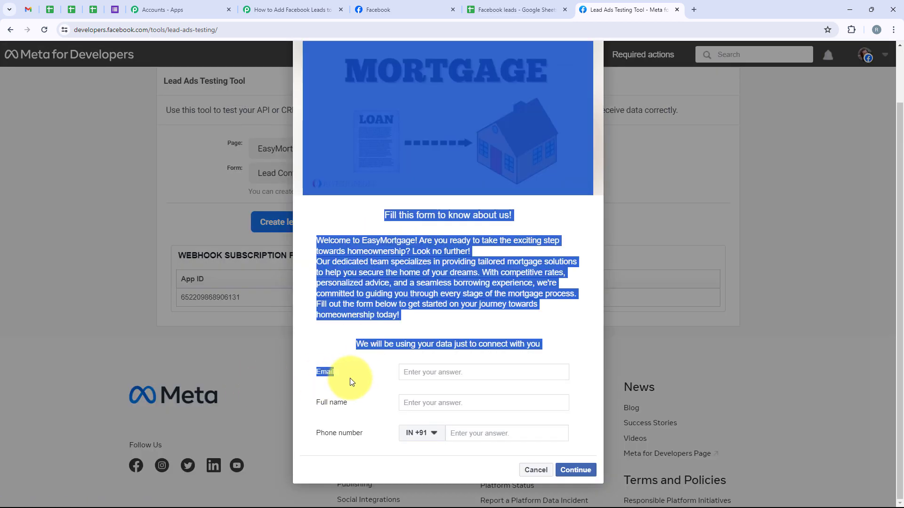
pyautogui.click(350, 378)
pyautogui.click(409, 372)
pyautogui.write('Te')
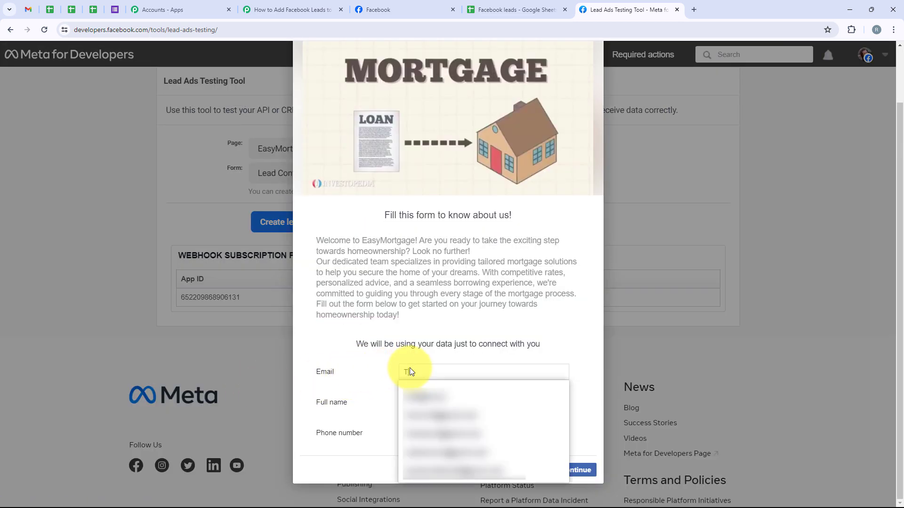
pyautogui.write('st@pabblytuts.com')
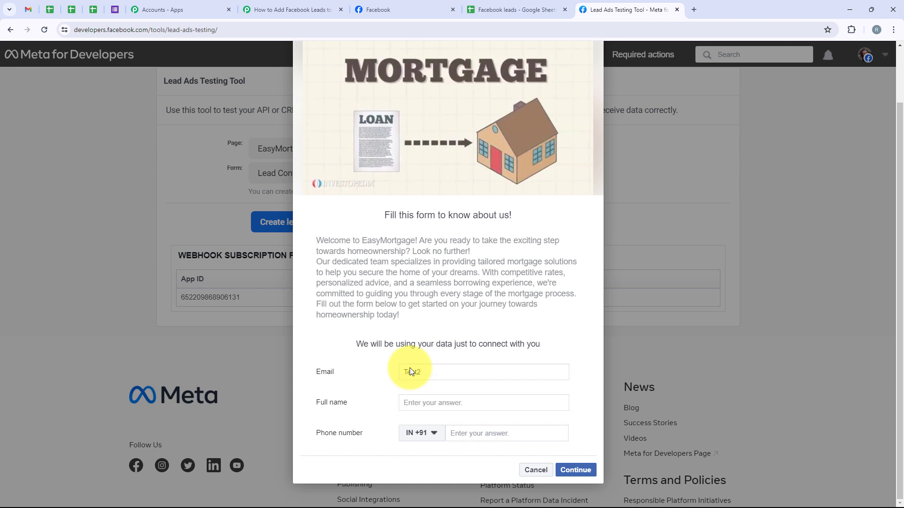
pyautogui.click(428, 404)
pyautogui.write('Test User')
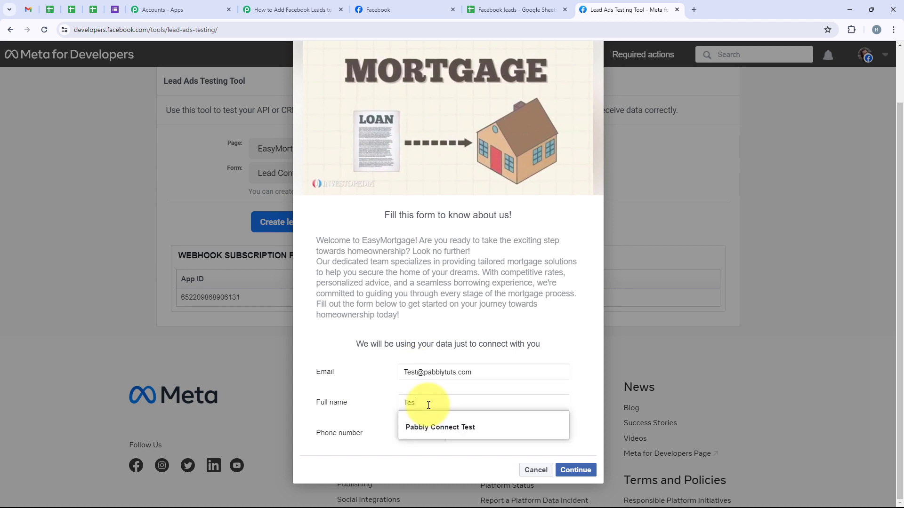
pyautogui.click(476, 433)
pyautogui.write('88888 88888')
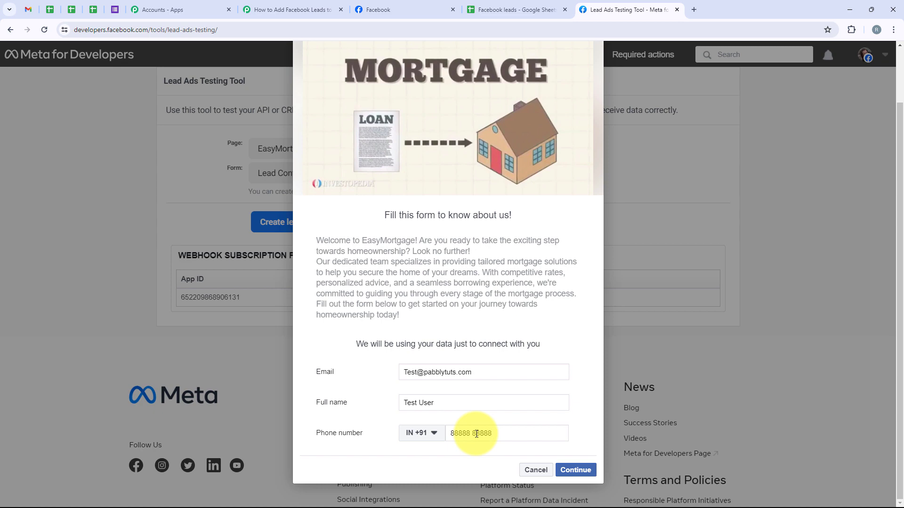
# Continue past the terms, submit the test lead, and close the confirmation
pyautogui.click(567, 469)
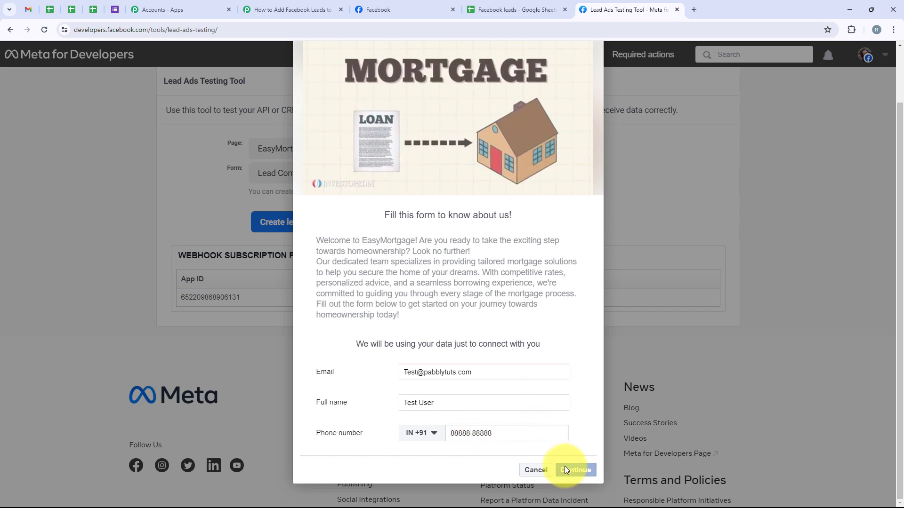
pyautogui.click(564, 363)
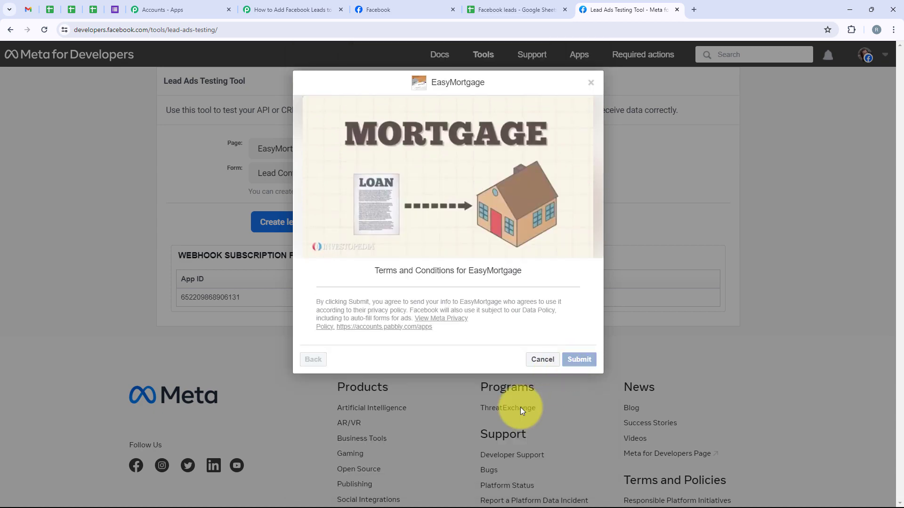
pyautogui.click(521, 370)
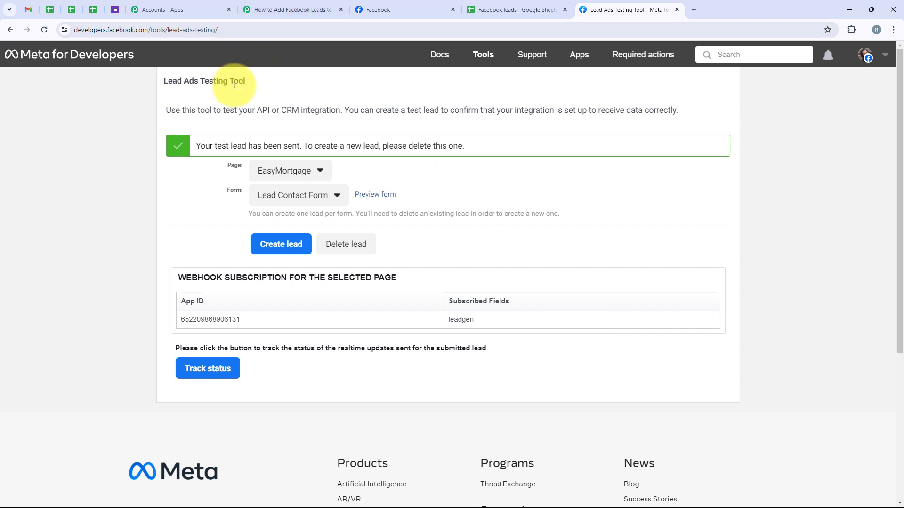
pyautogui.moveTo(194, 153); pyautogui.dragTo(305, 142)
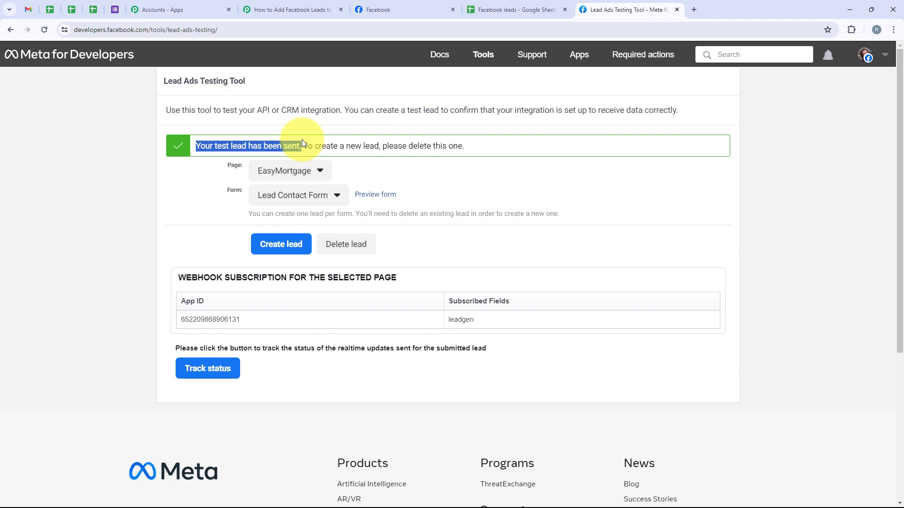
# Check row 4 of the Mortgage sheet holding the second test lead, then return to Pabbly
pyautogui.click(517, 10)
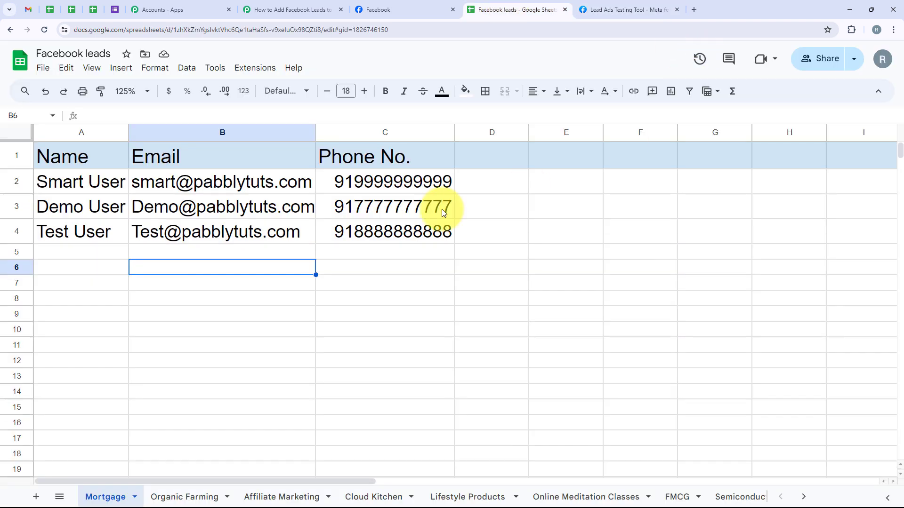
pyautogui.click(16, 232)
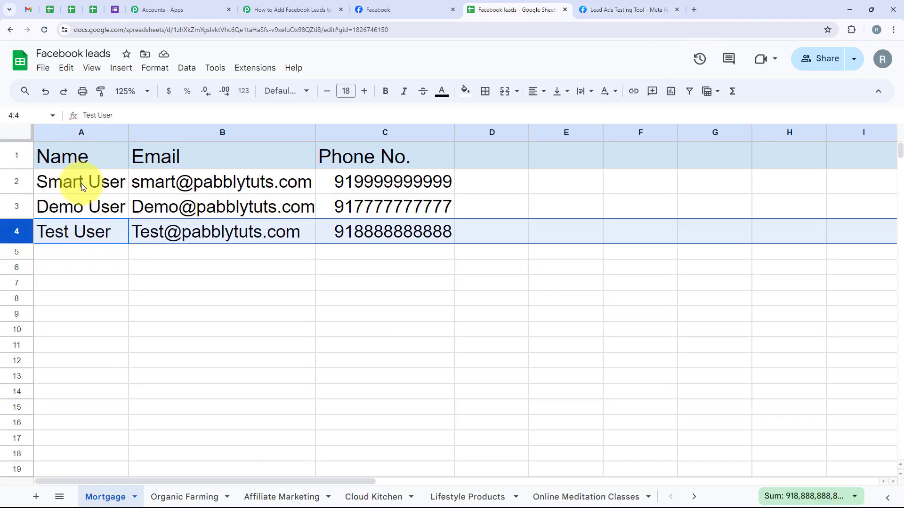
pyautogui.click(376, 268)
pyautogui.click(334, 158)
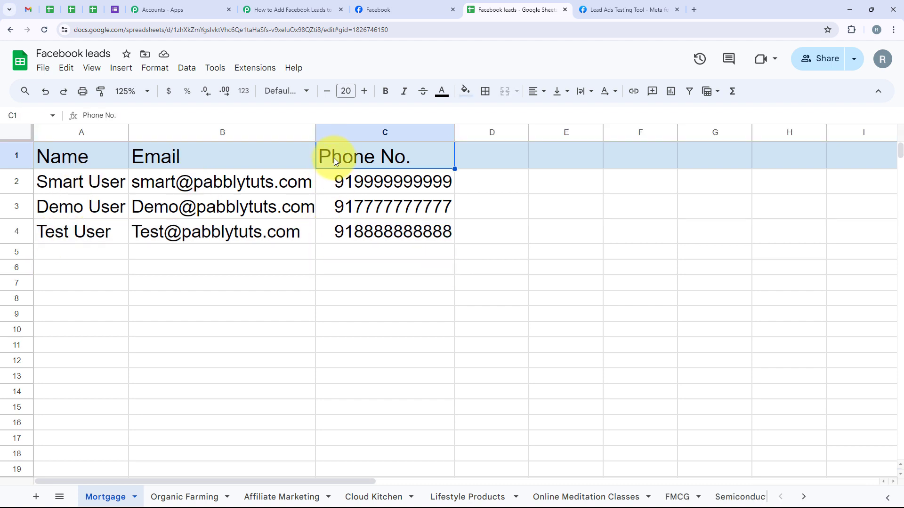
pyautogui.click(290, 10)
pyautogui.scroll(10, 164, 161)
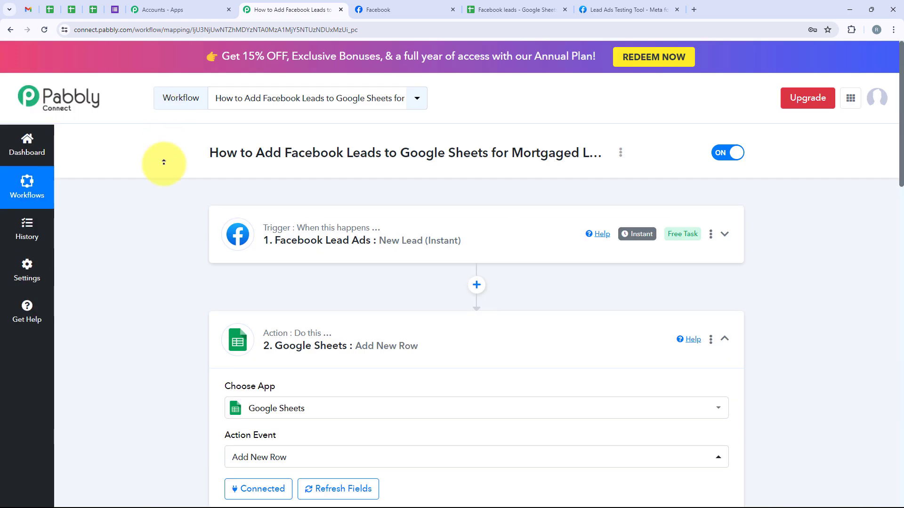
# Collapse the Google Sheets : Add New Row action card in the workflow
pyautogui.click(454, 343)
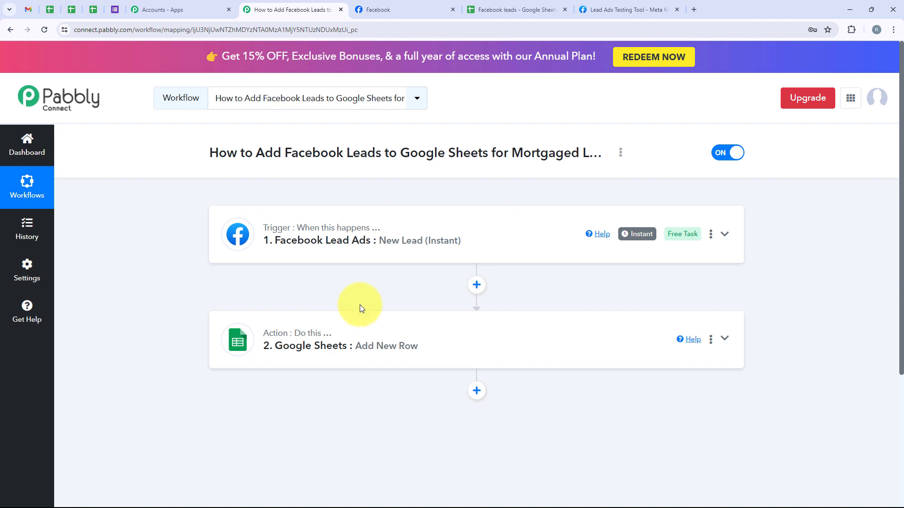
pyautogui.click(492, 10)
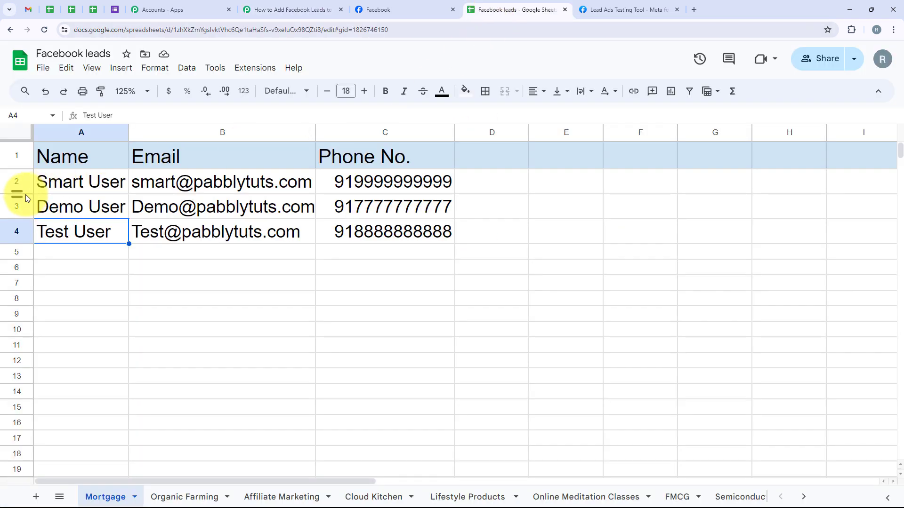
pyautogui.moveTo(21, 200); pyautogui.dragTo(22, 227)
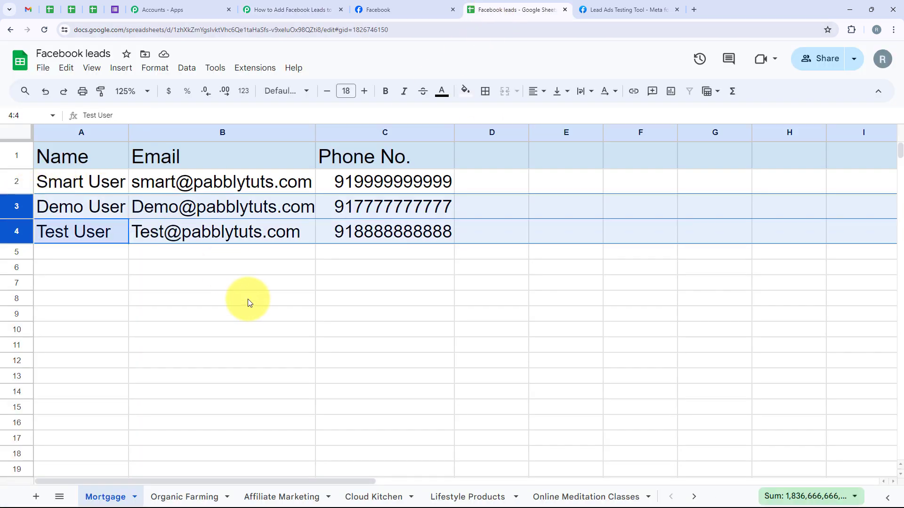
pyautogui.click(268, 9)
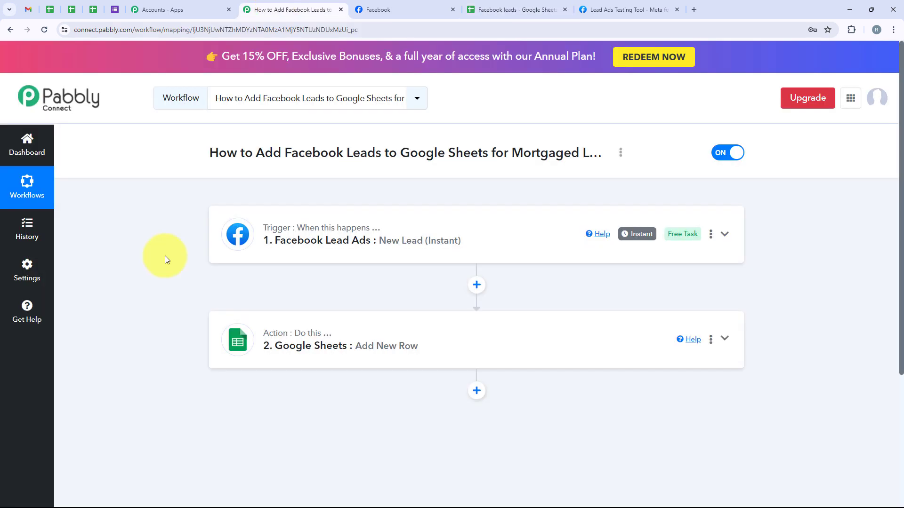